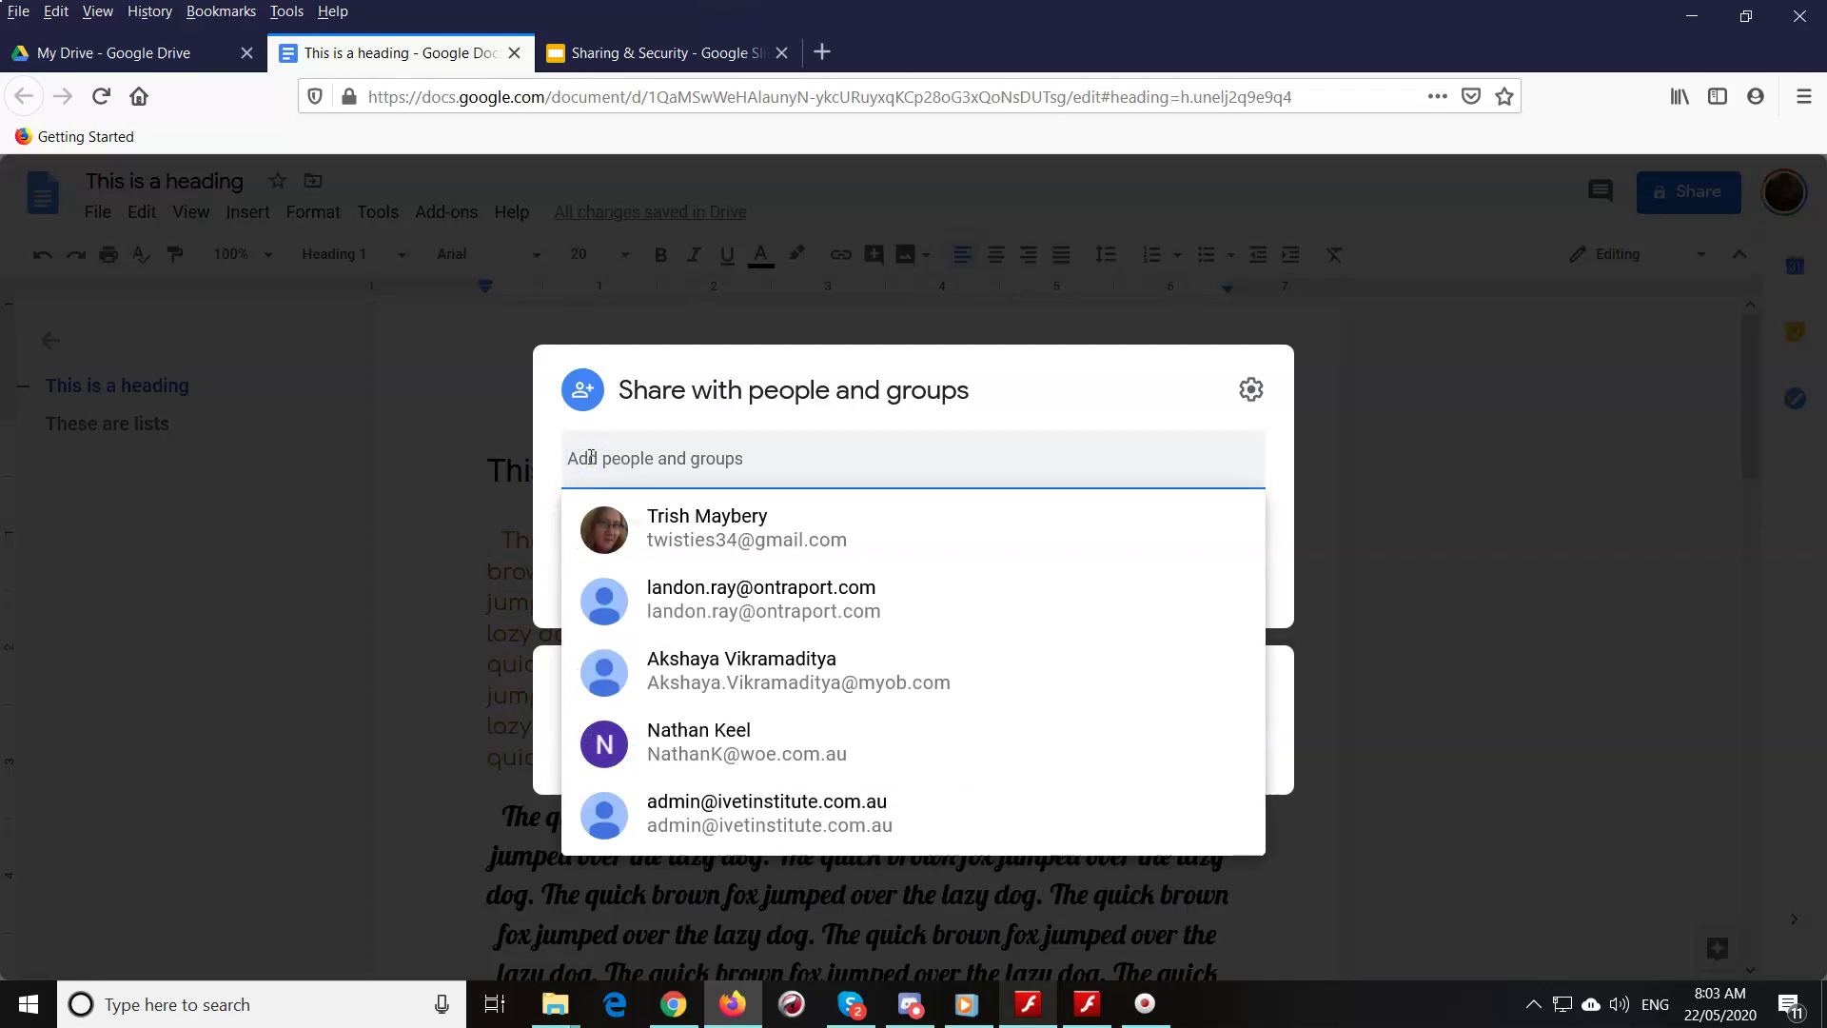
# - Share the document with the first suggested contact in the Editor role and send the invitation
pyautogui.click(771, 532)
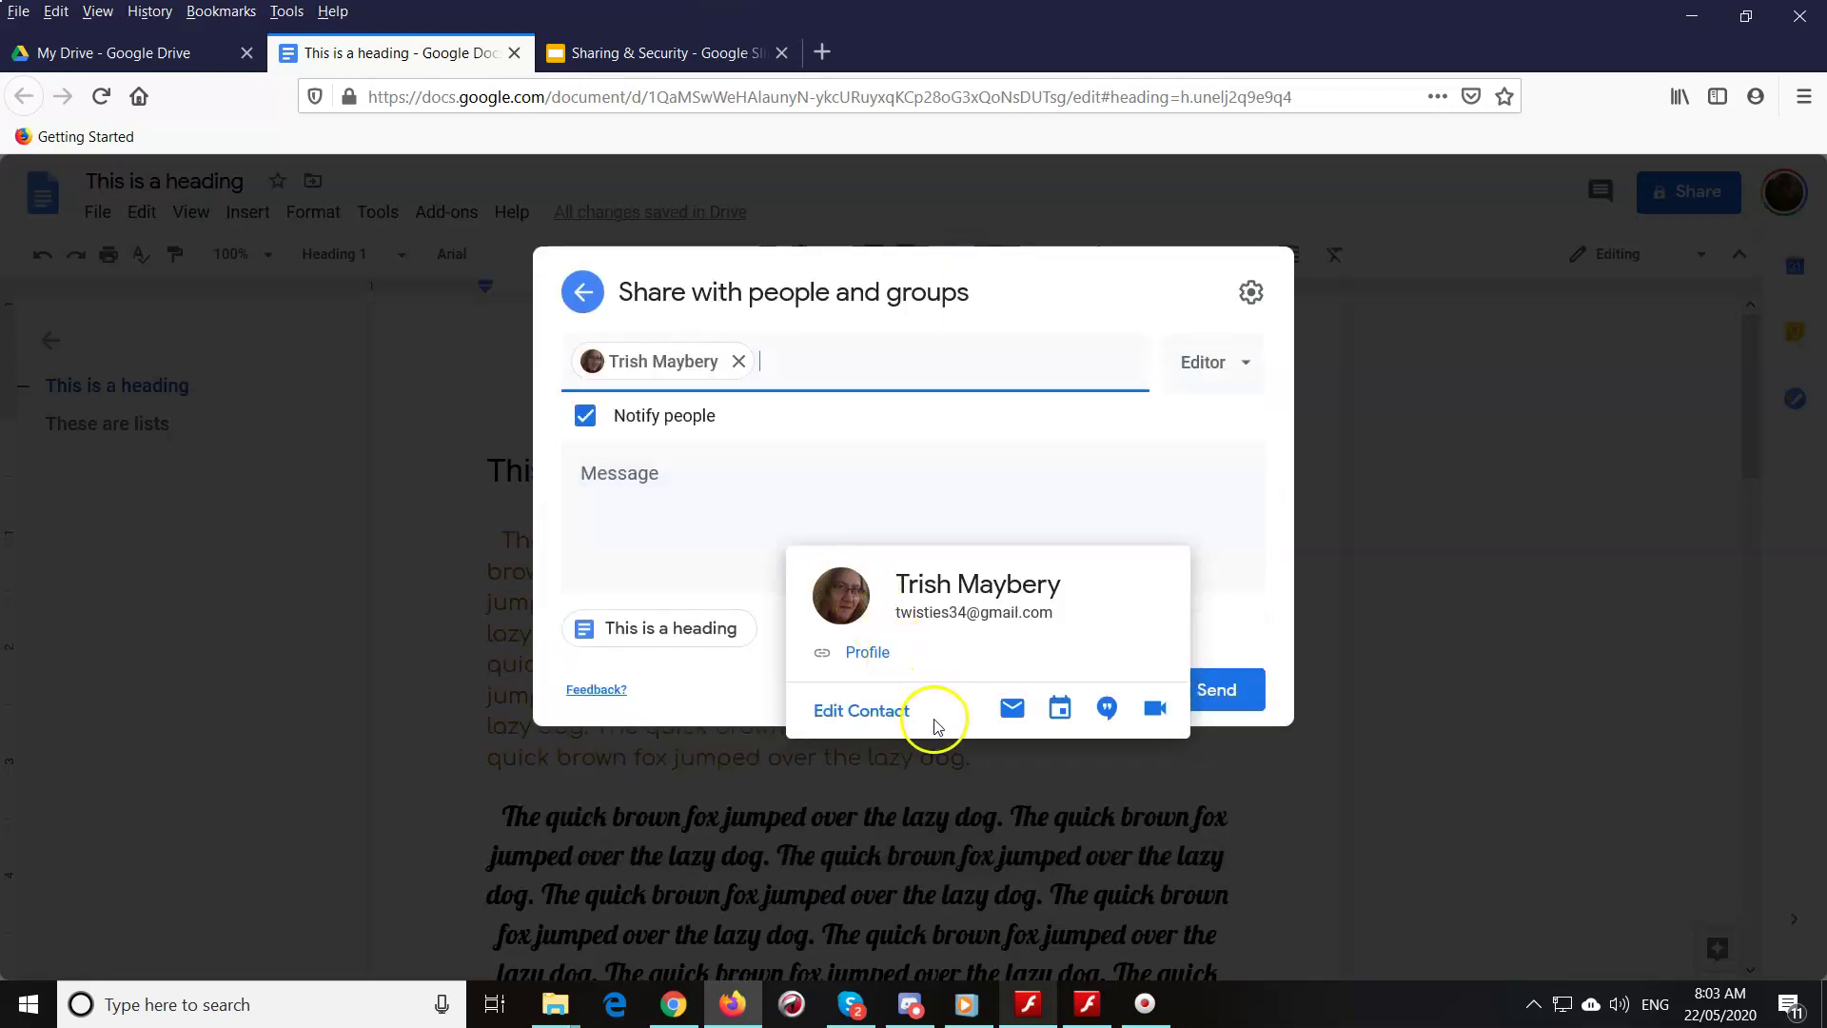
pyautogui.click(1243, 697)
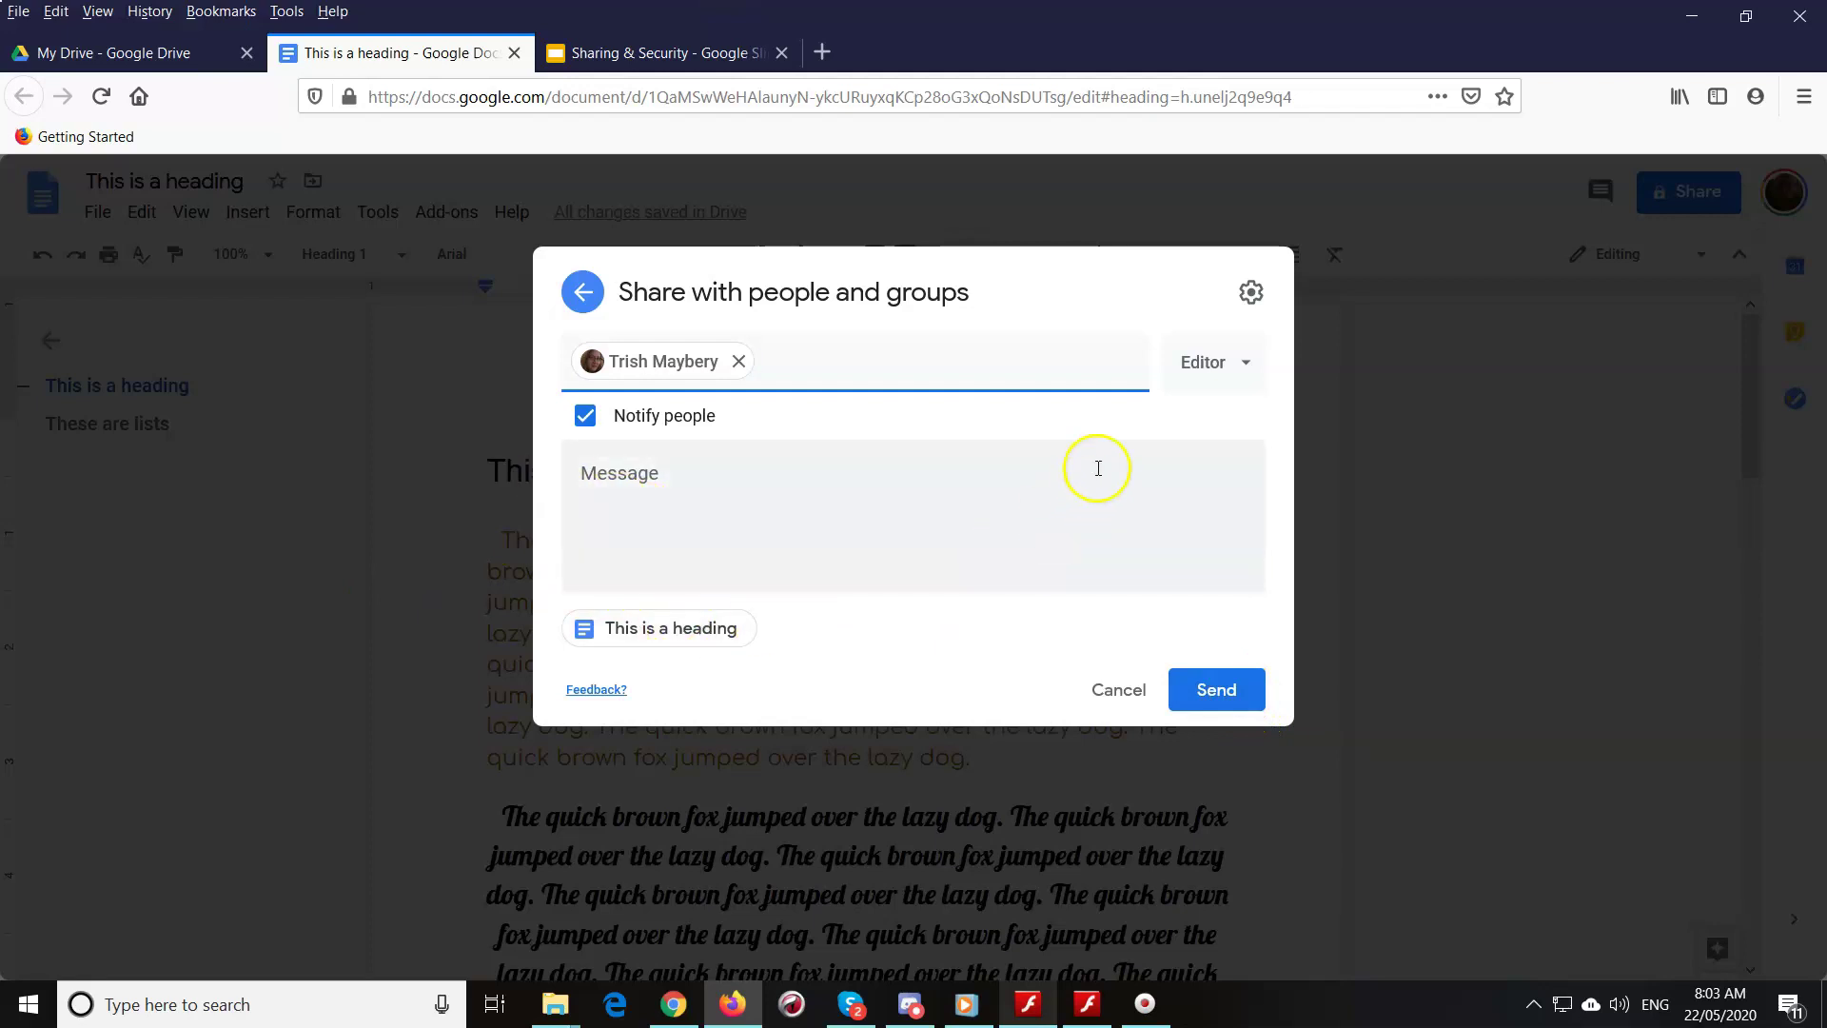
pyautogui.click(1248, 371)
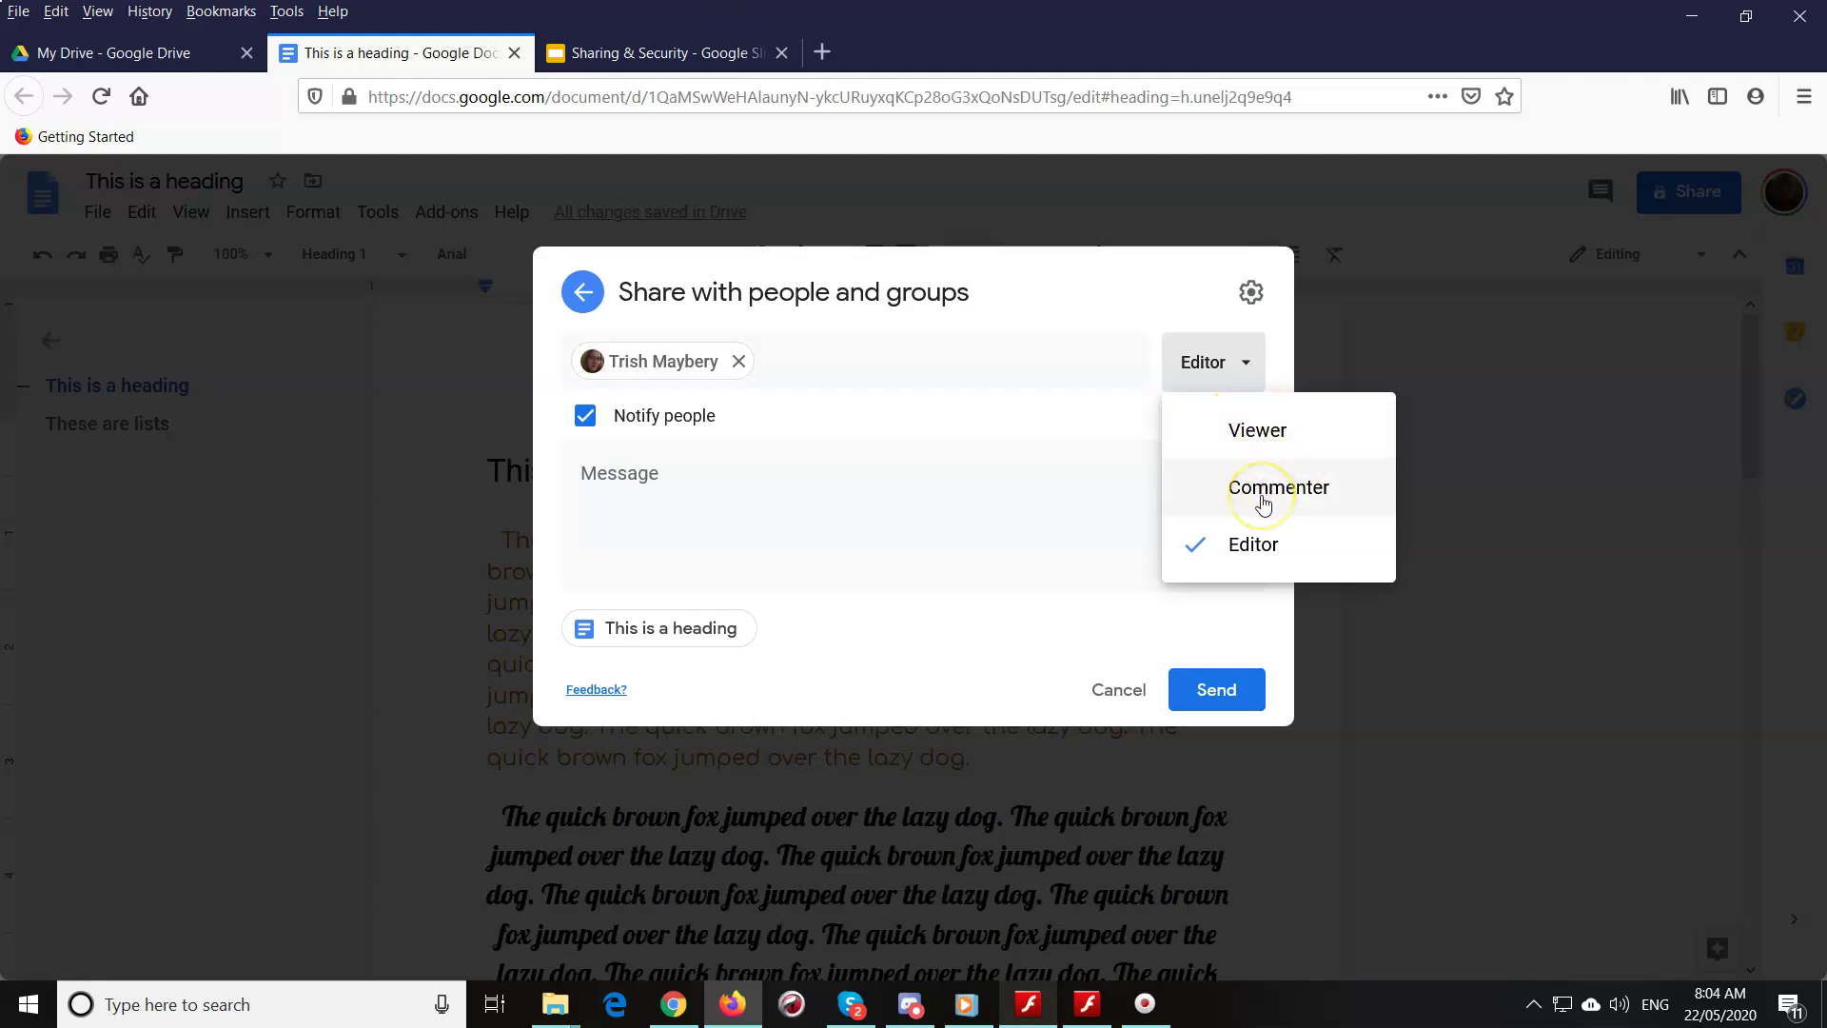
pyautogui.click(1190, 538)
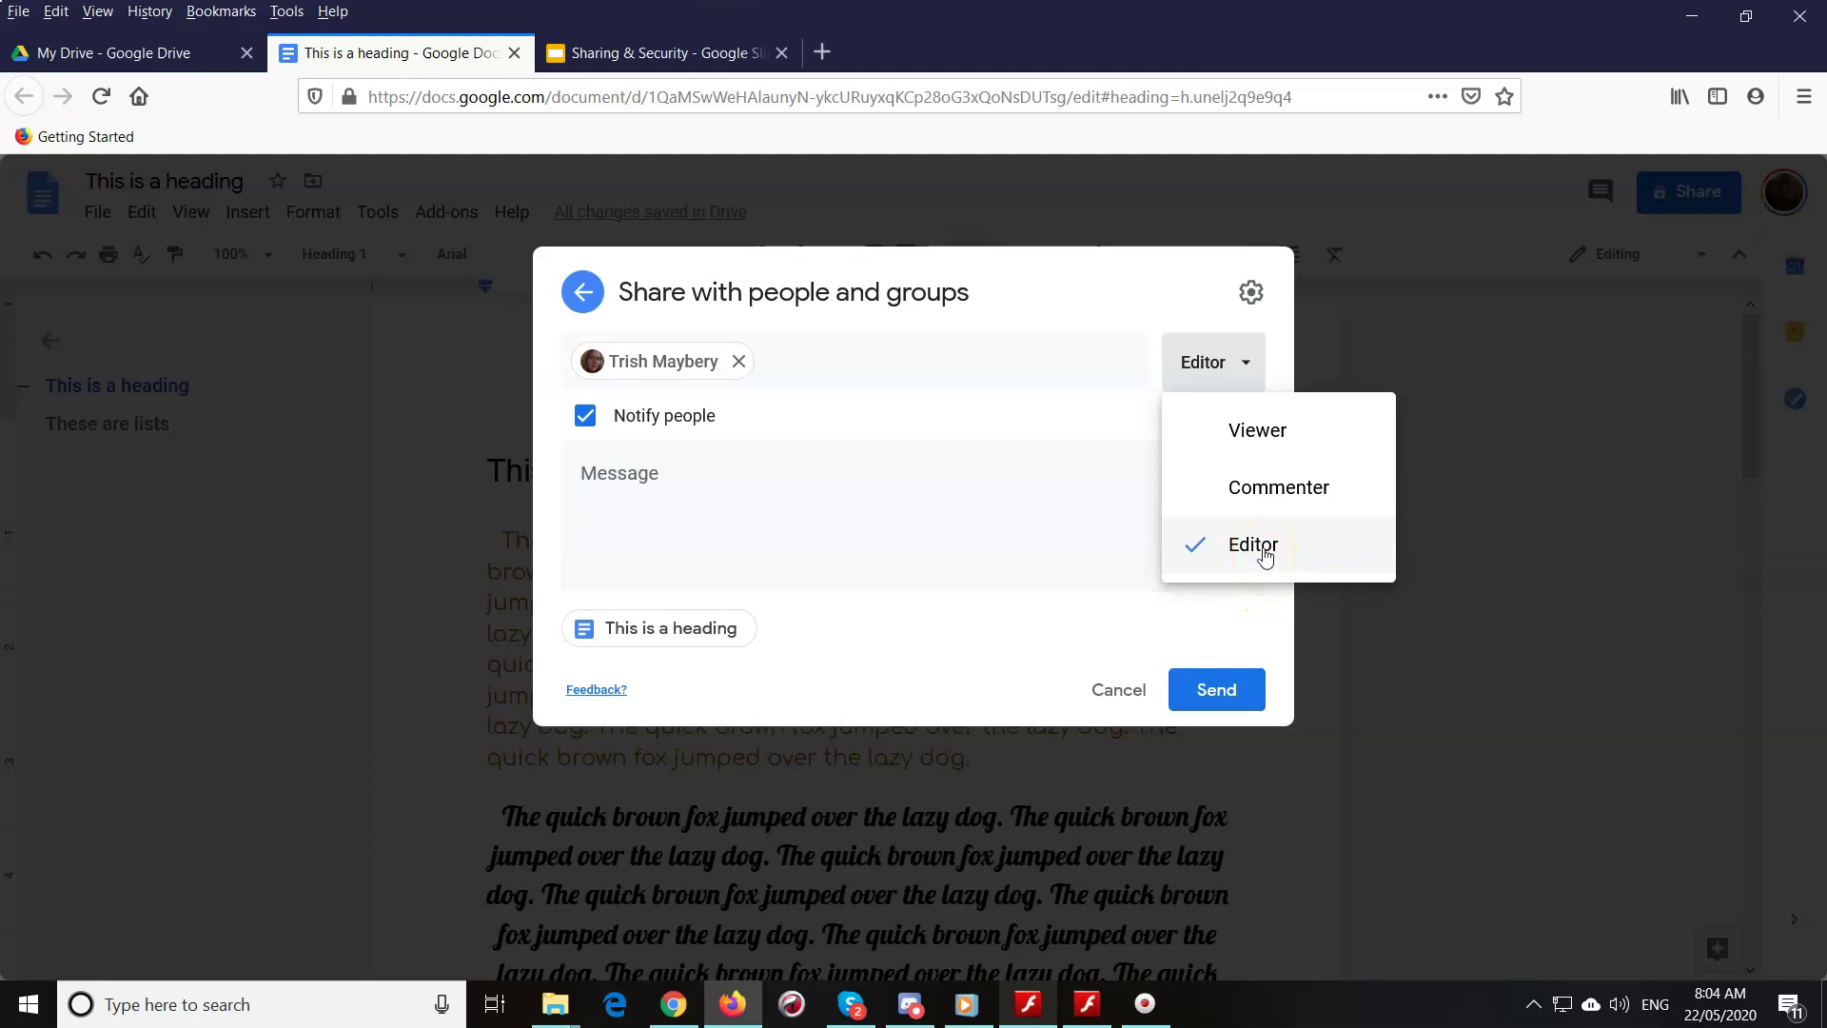
pyautogui.click(1221, 701)
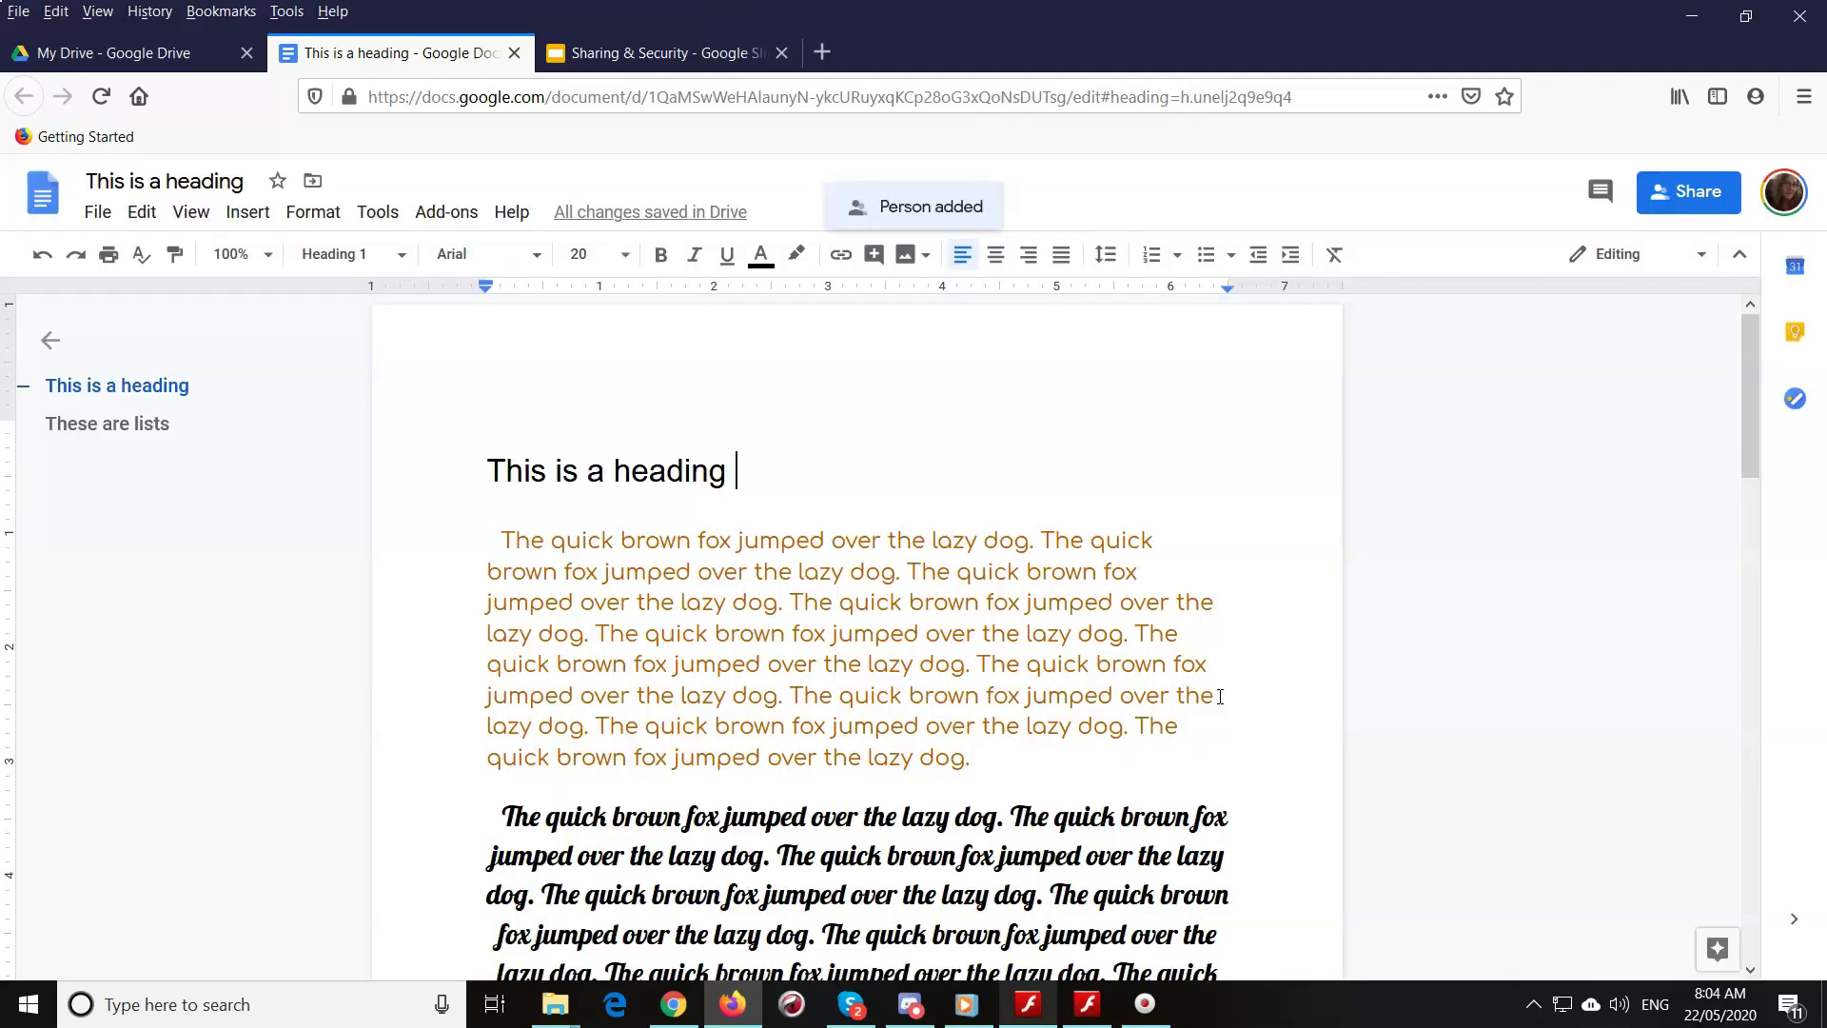
# - Switch to Gmail in Chrome, open the "This is a heading - Invitation to edit" email from Updates, and open its document in Docs
pyautogui.click(663, 1010)
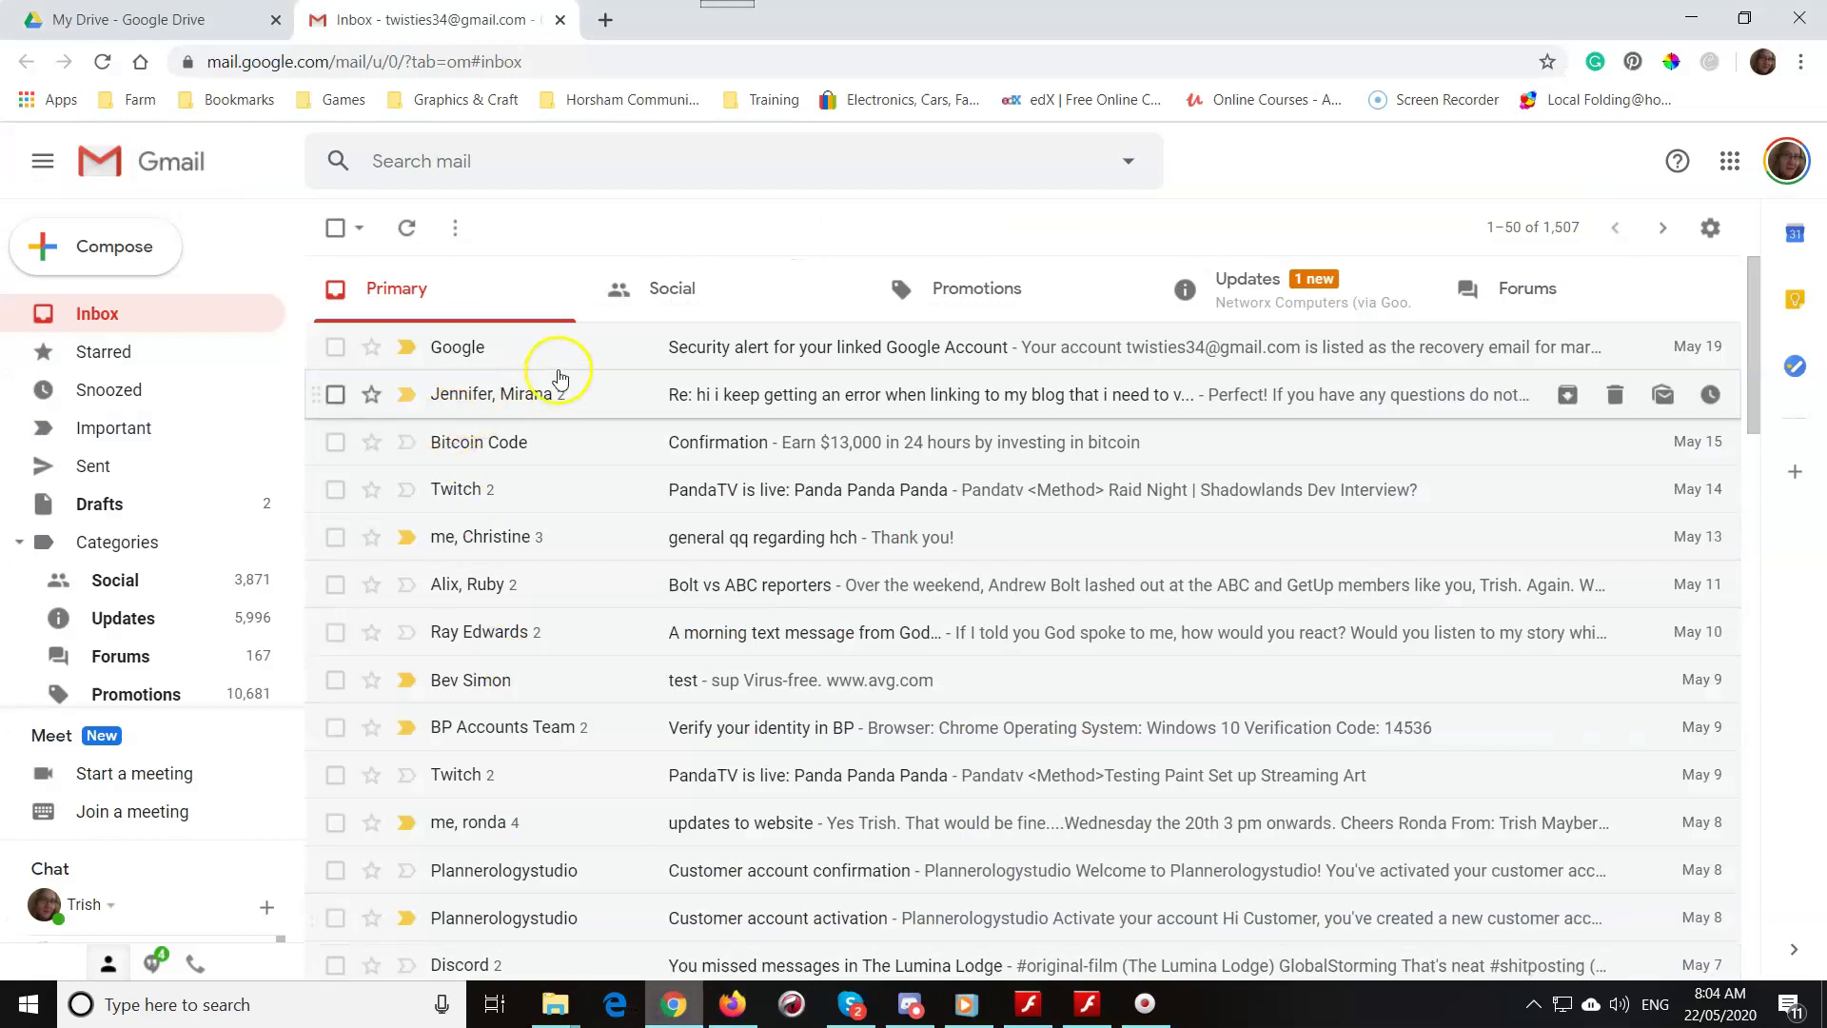
pyautogui.click(1250, 299)
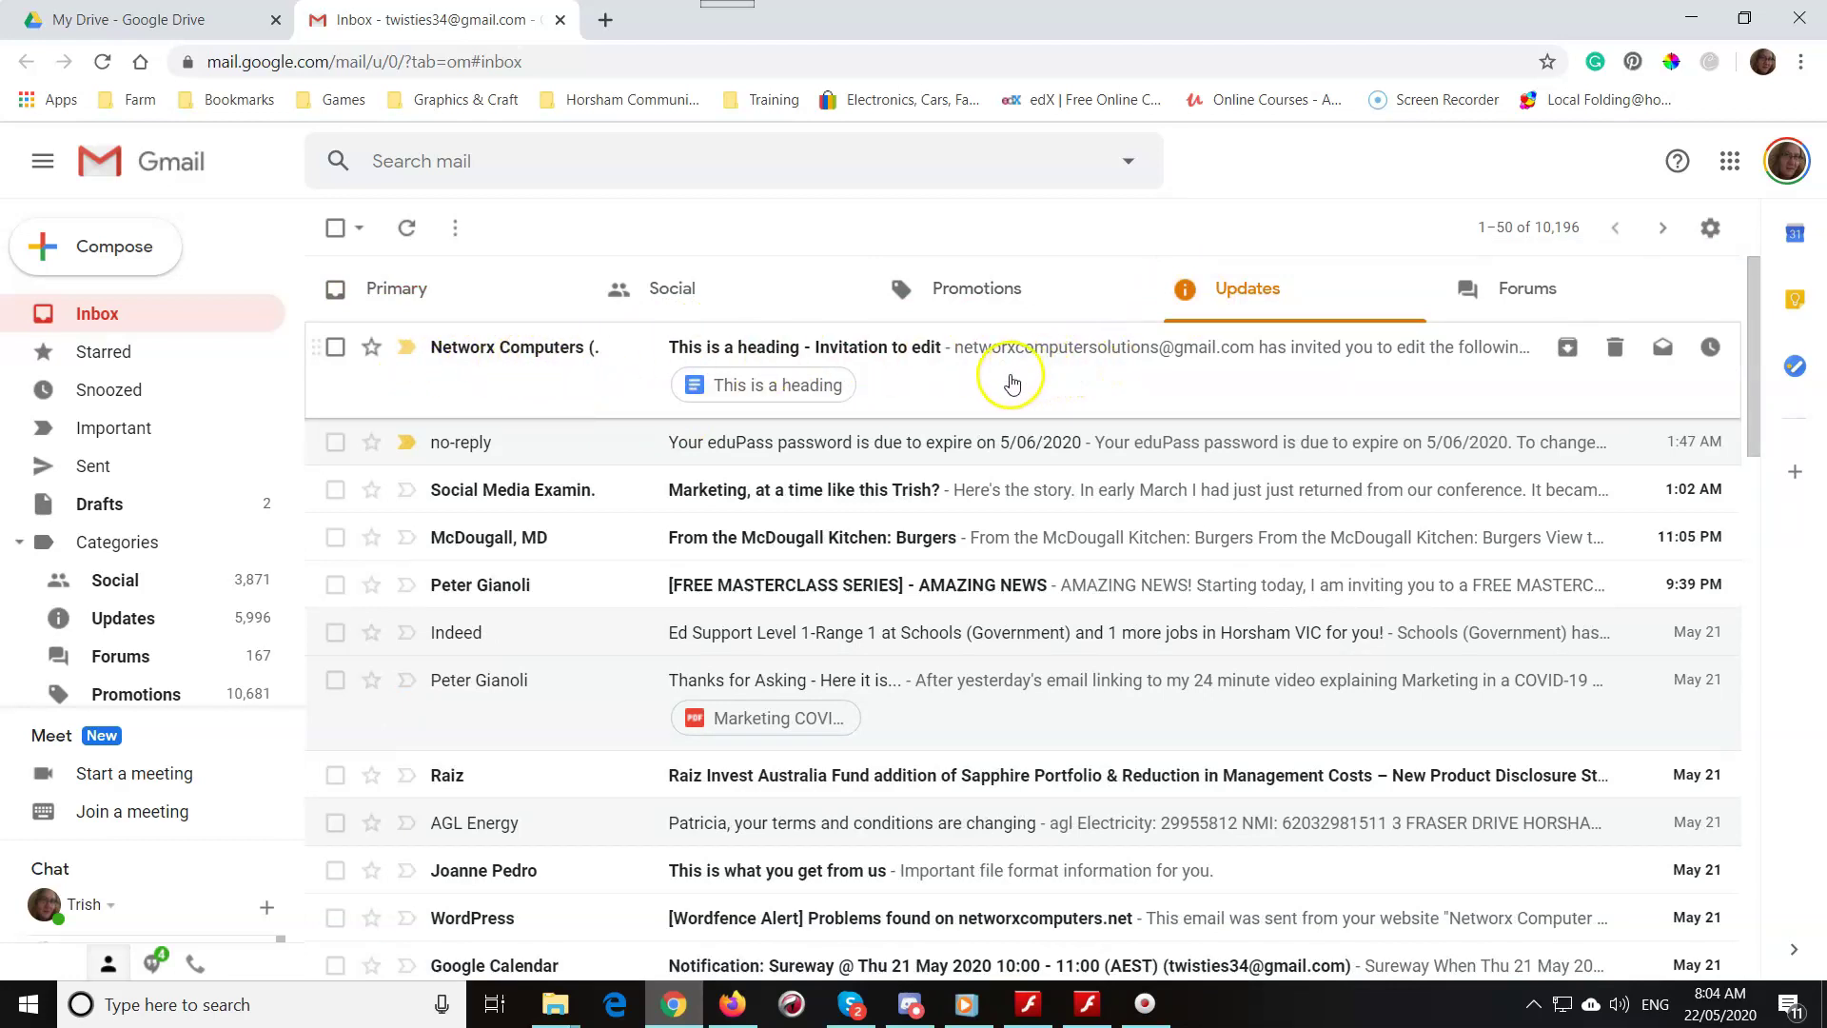
pyautogui.click(1011, 380)
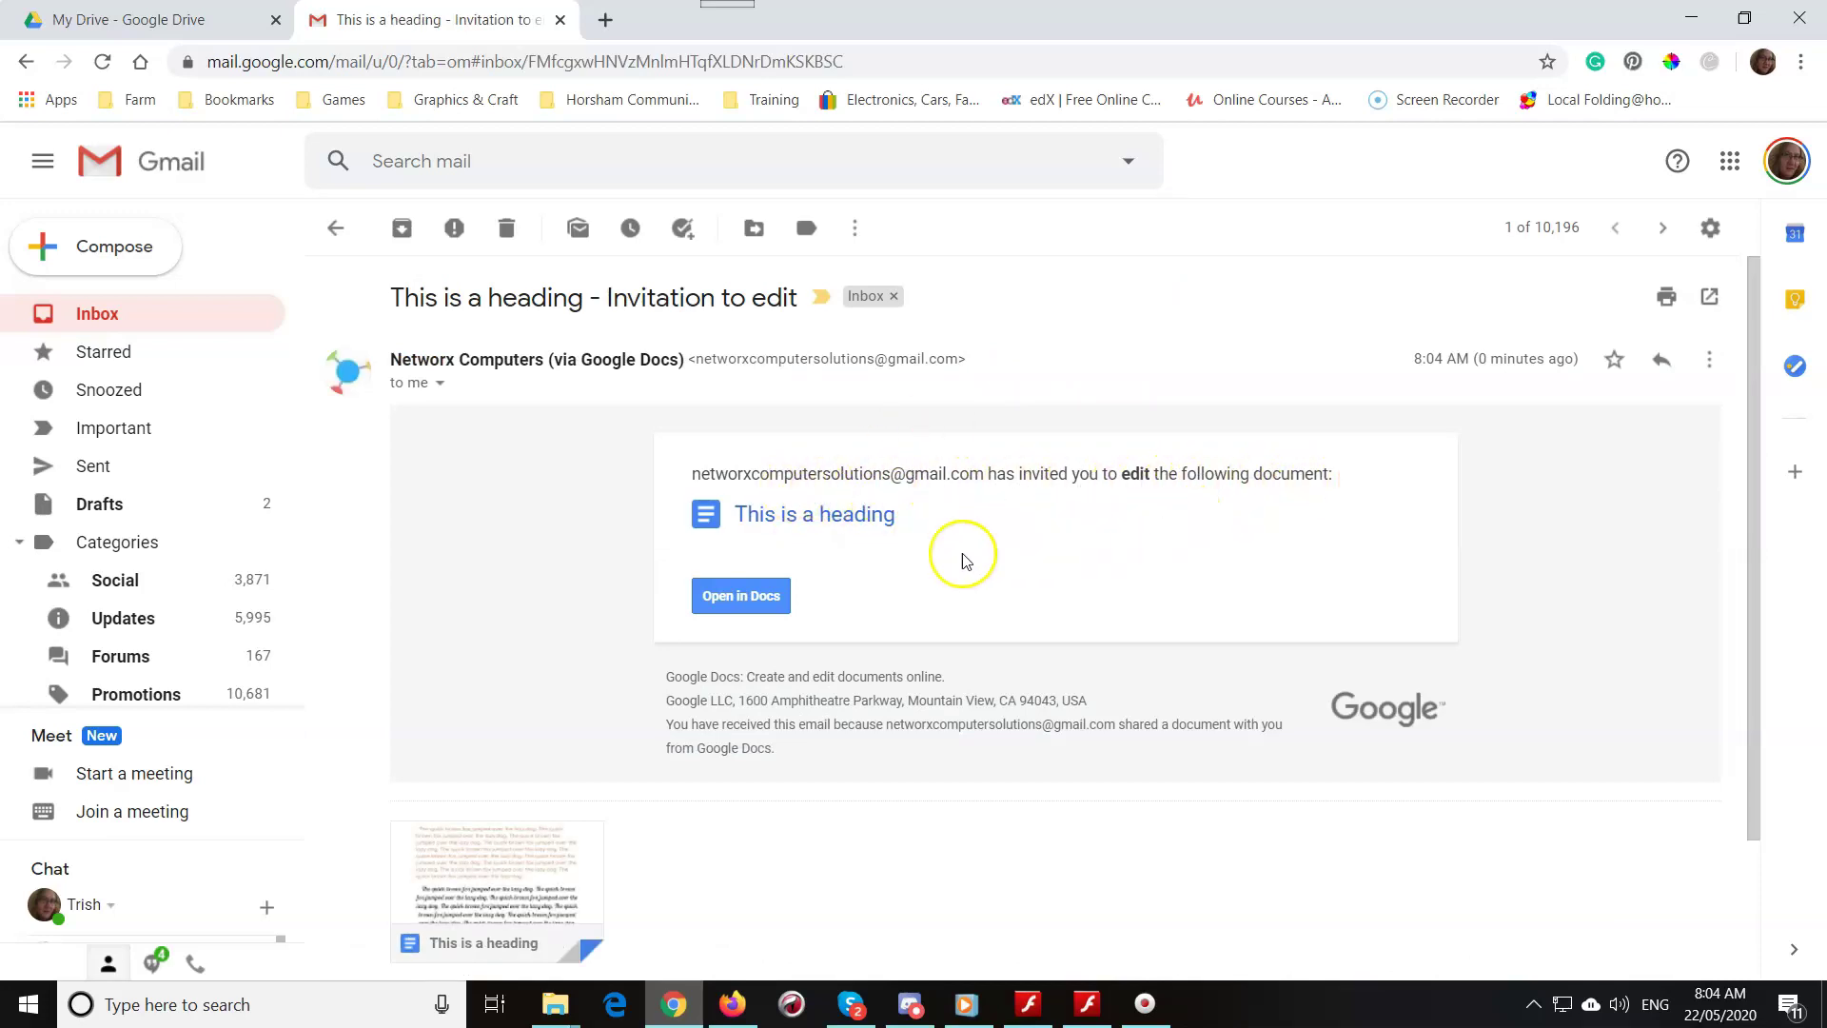
pyautogui.click(723, 597)
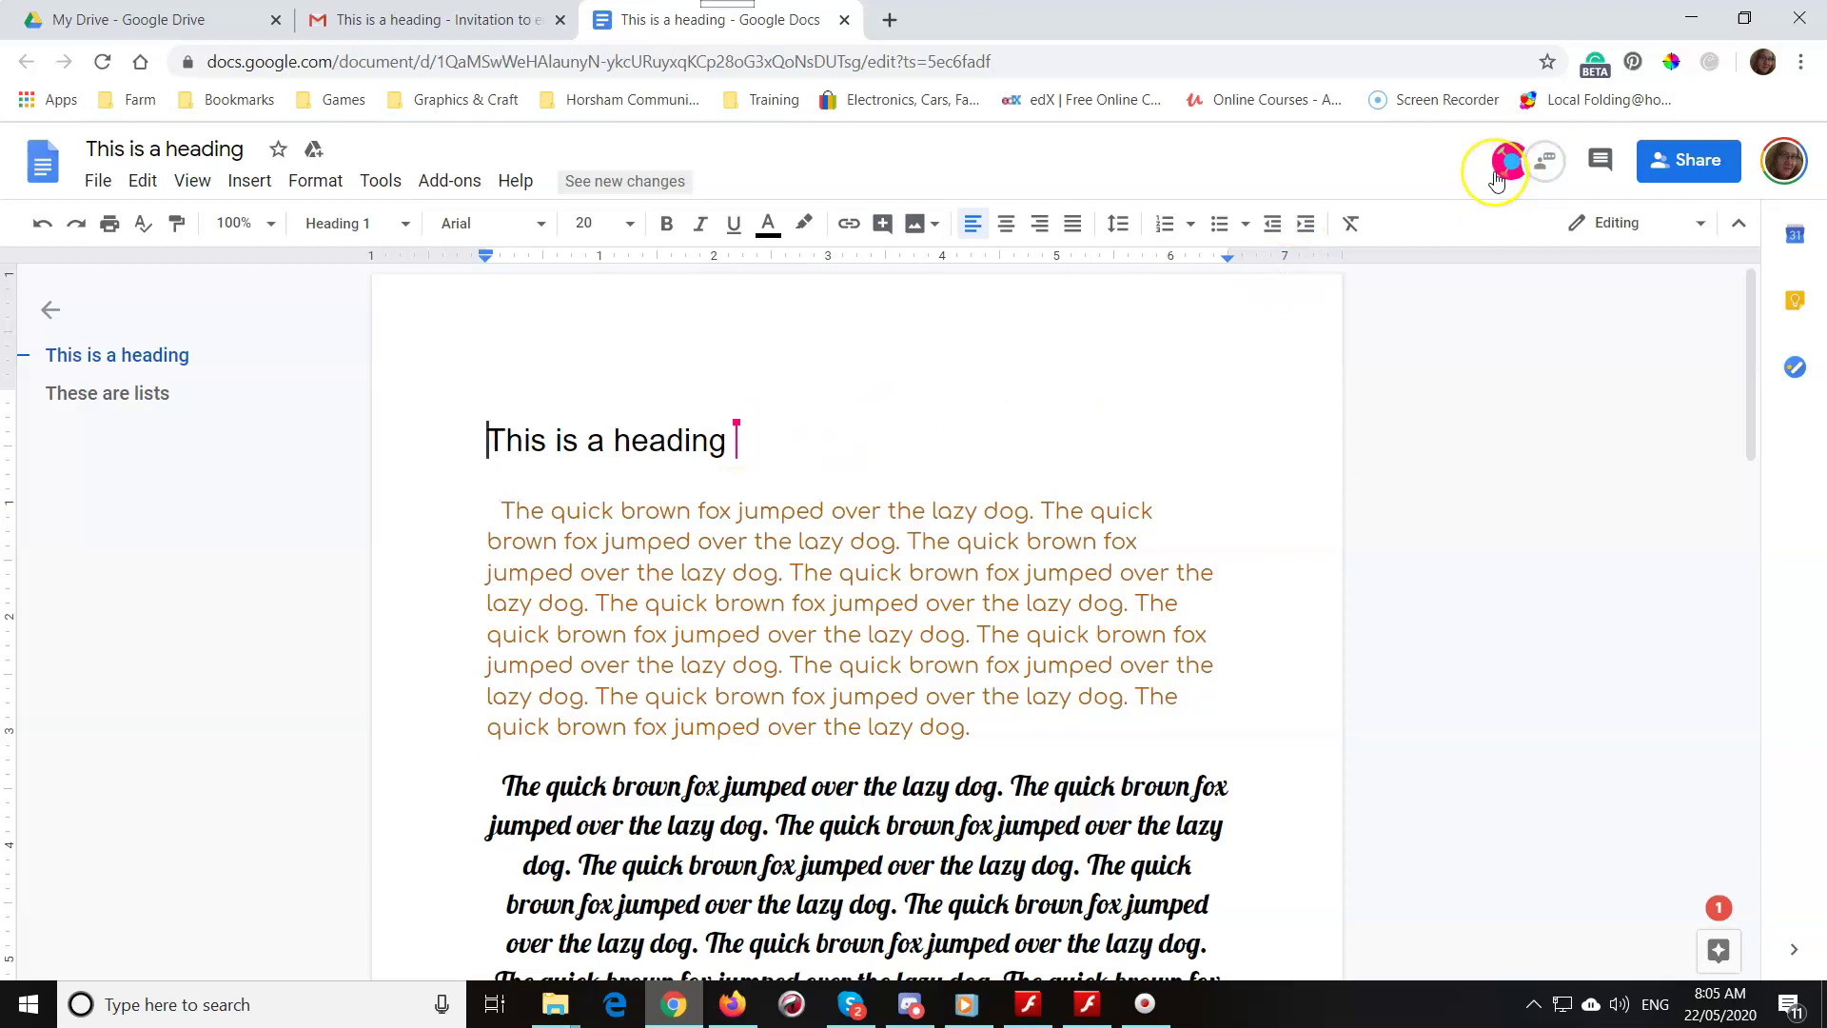
# - View the other collaborator on the shared document, then show the document chat and close it again
pyautogui.moveTo(1499, 179)
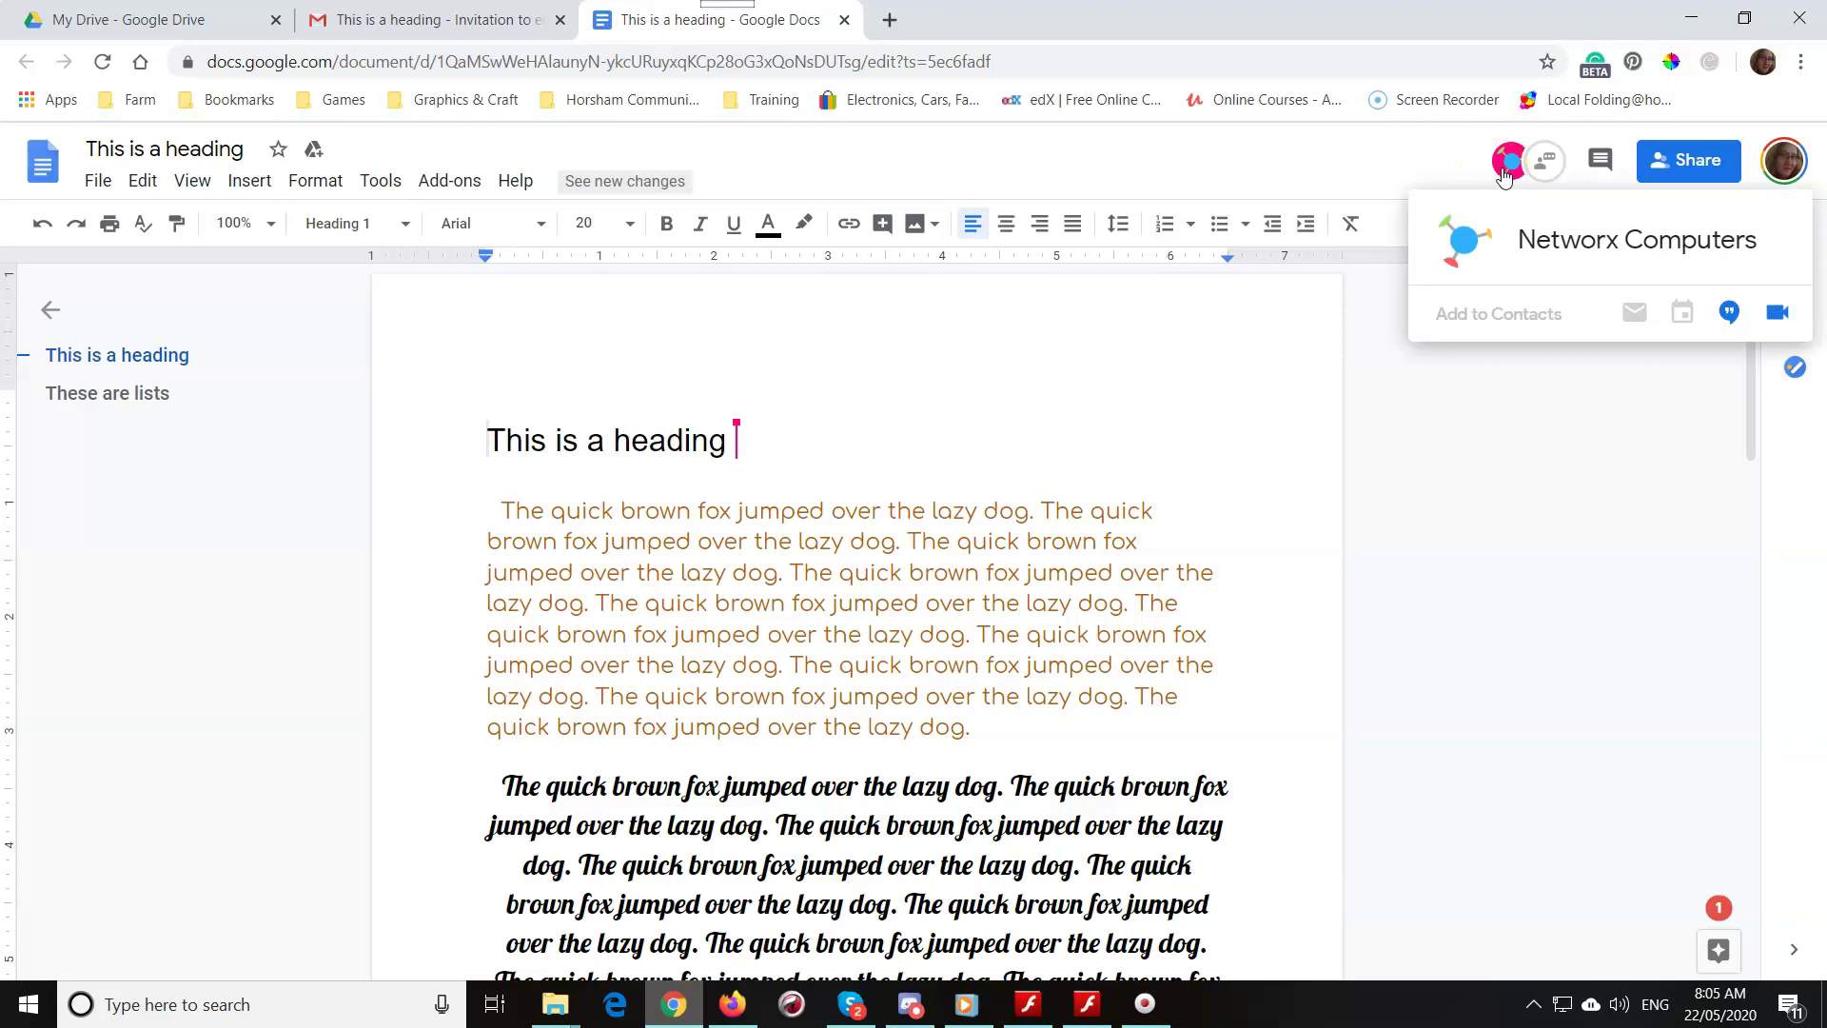
pyautogui.click(1549, 169)
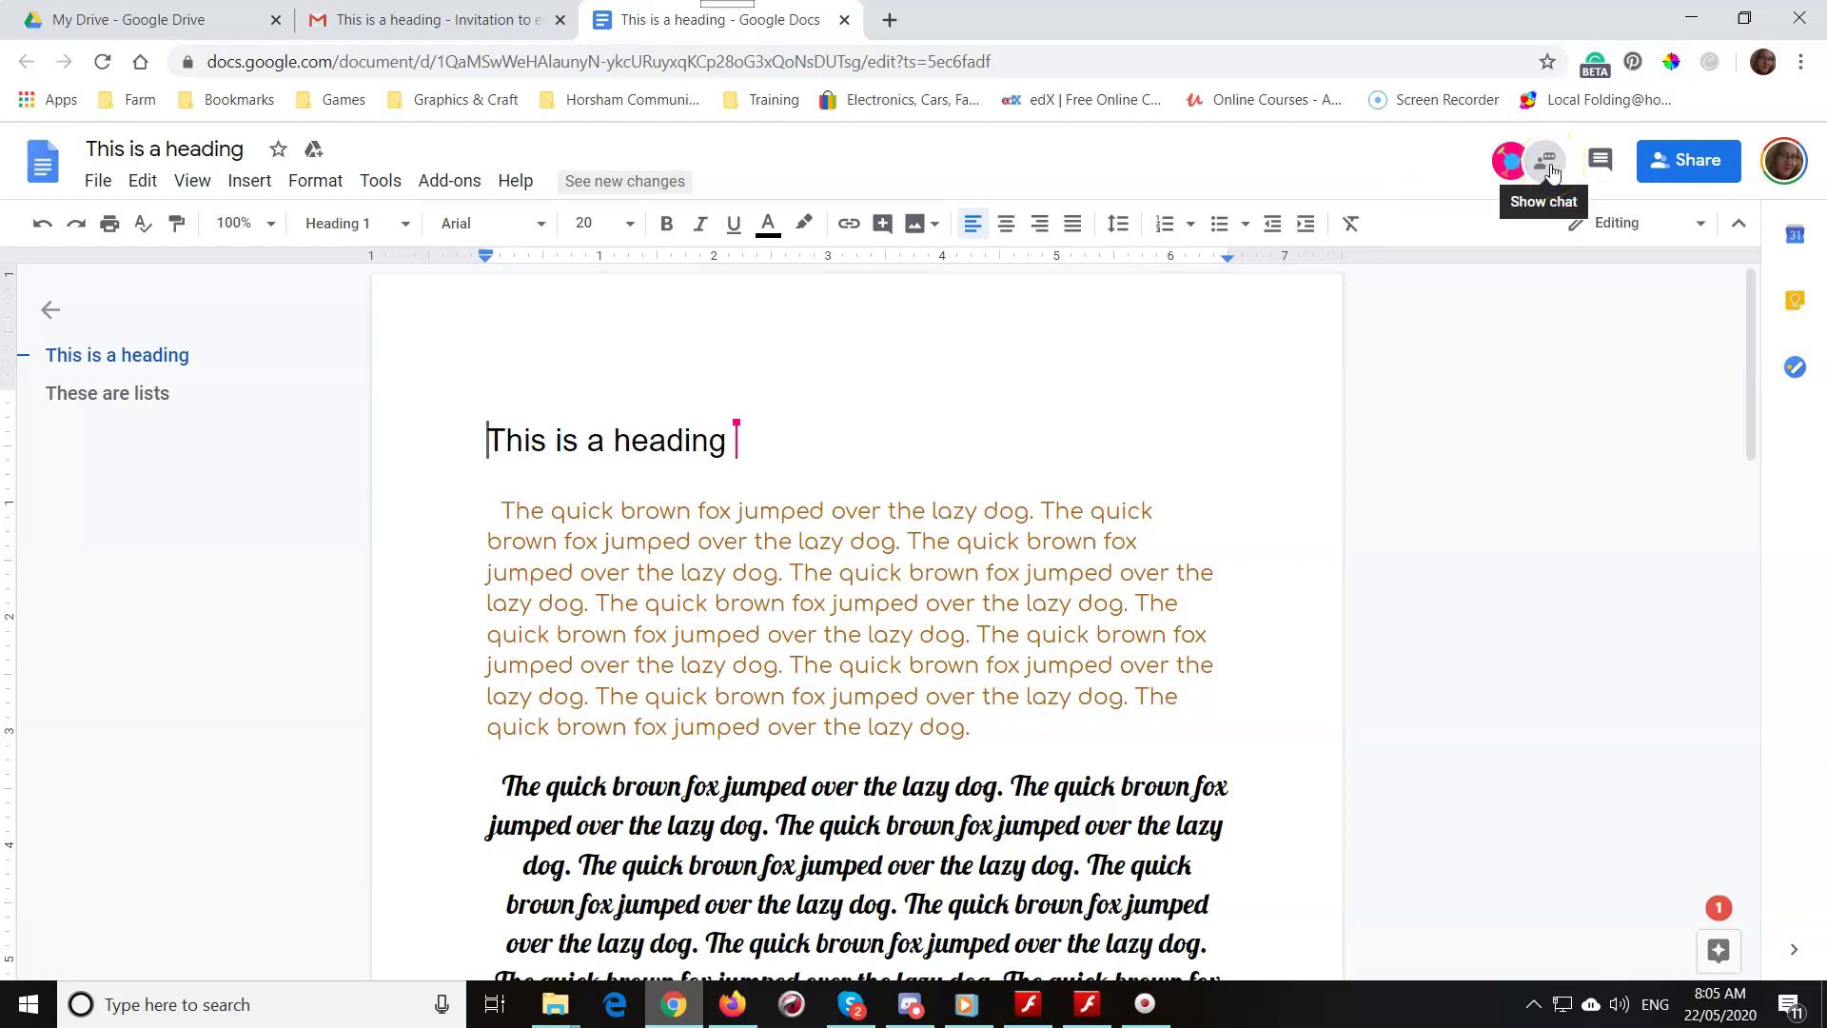
pyautogui.click(1549, 168)
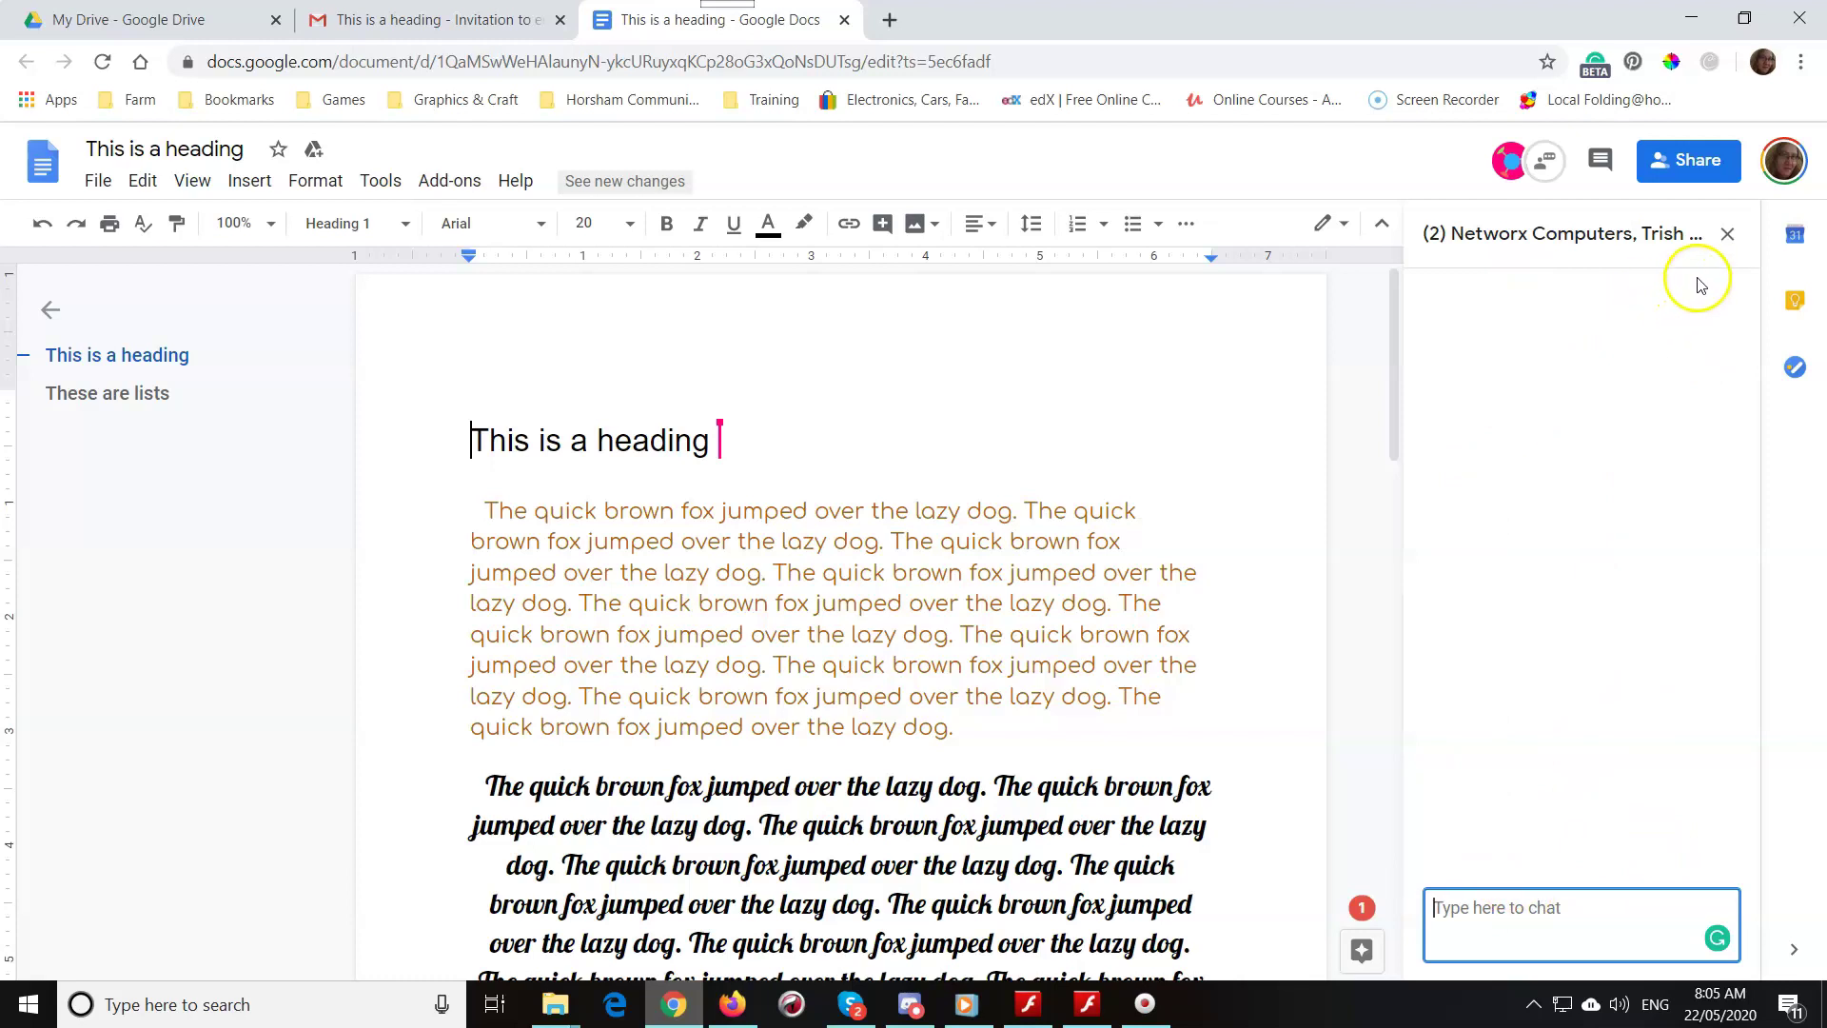
pyautogui.click(1727, 235)
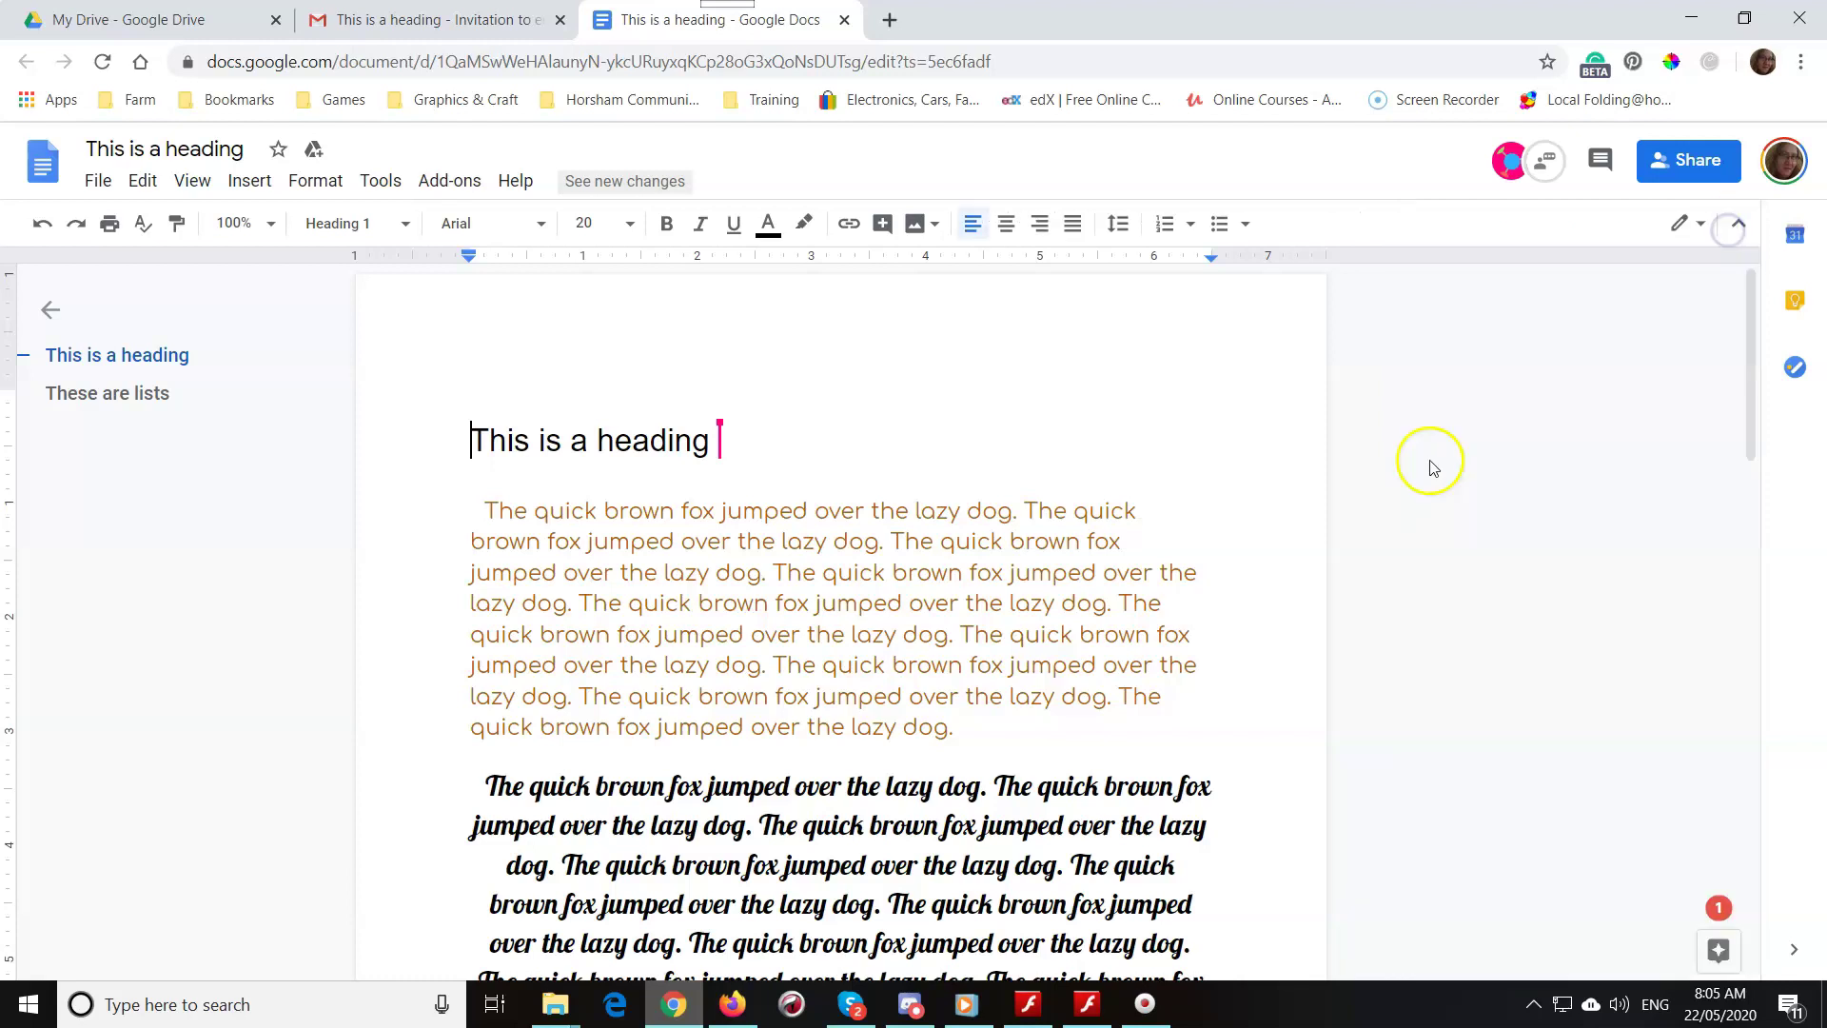
# - Add the line "This is a sub heading" directly below the "This is a heading" line
pyautogui.click(791, 437)
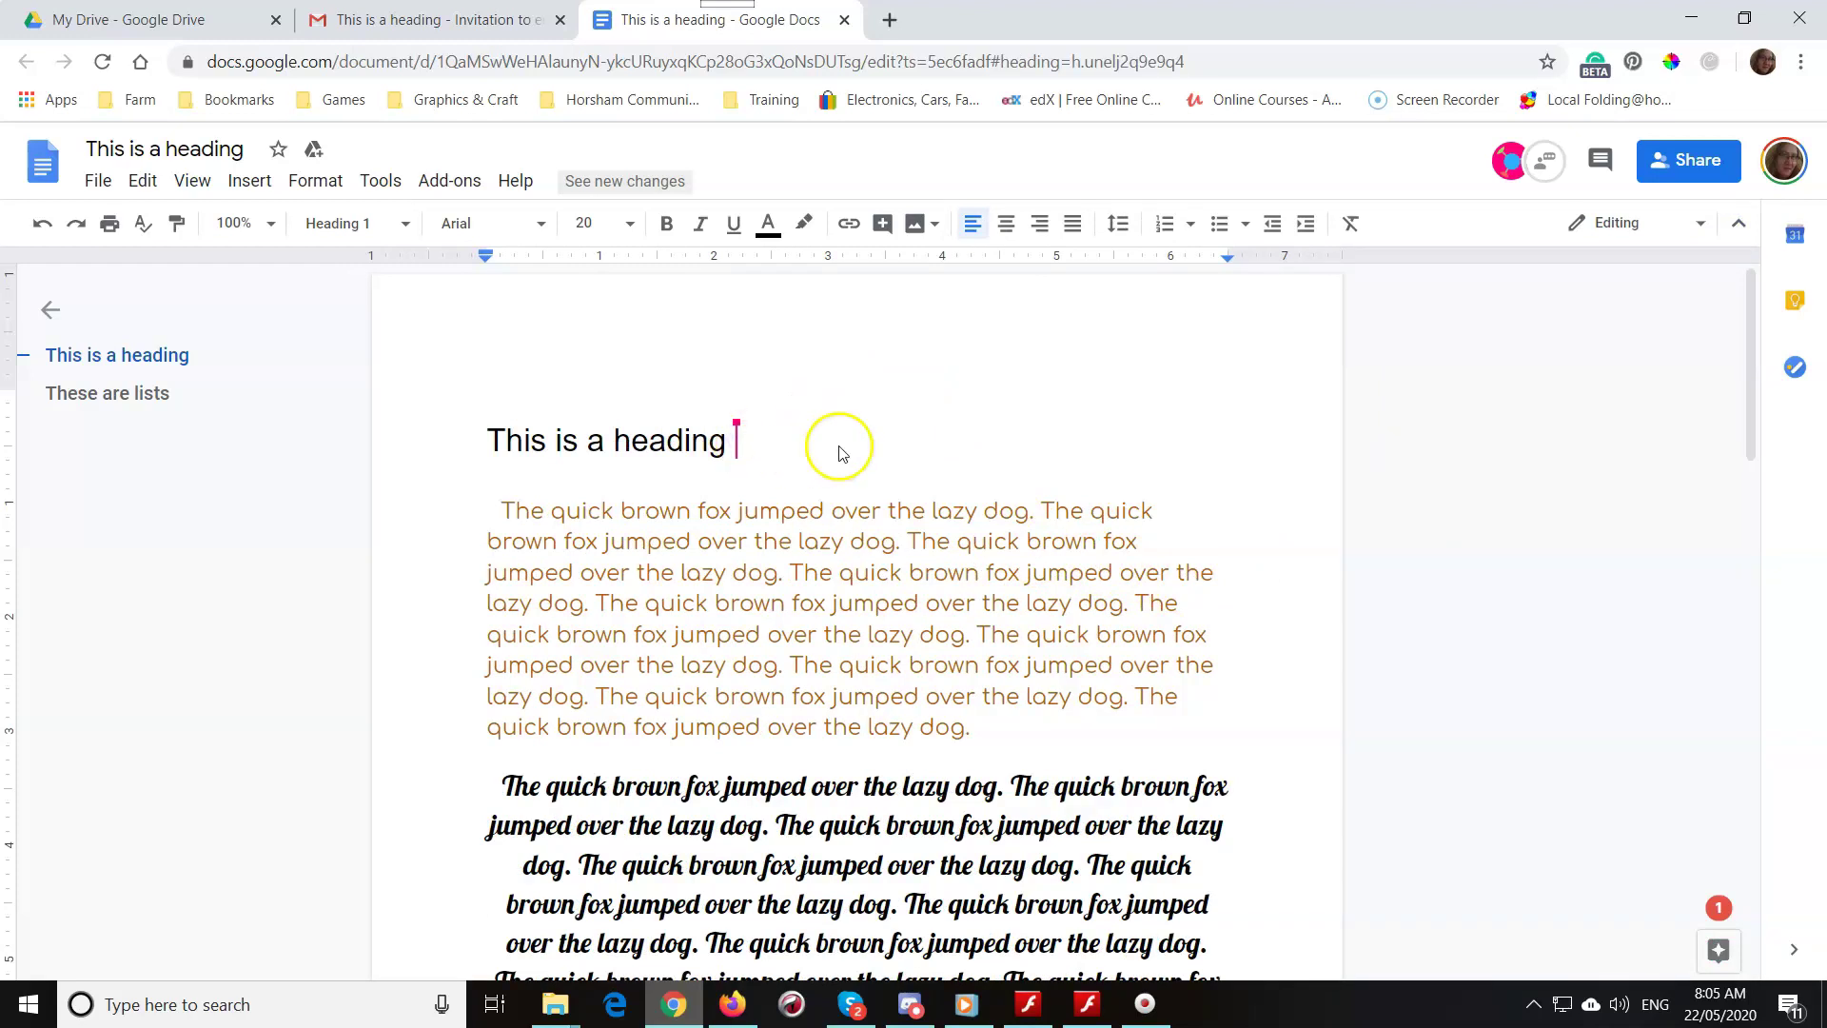
pyautogui.press('Return')
pyautogui.write('This is a sub heading')
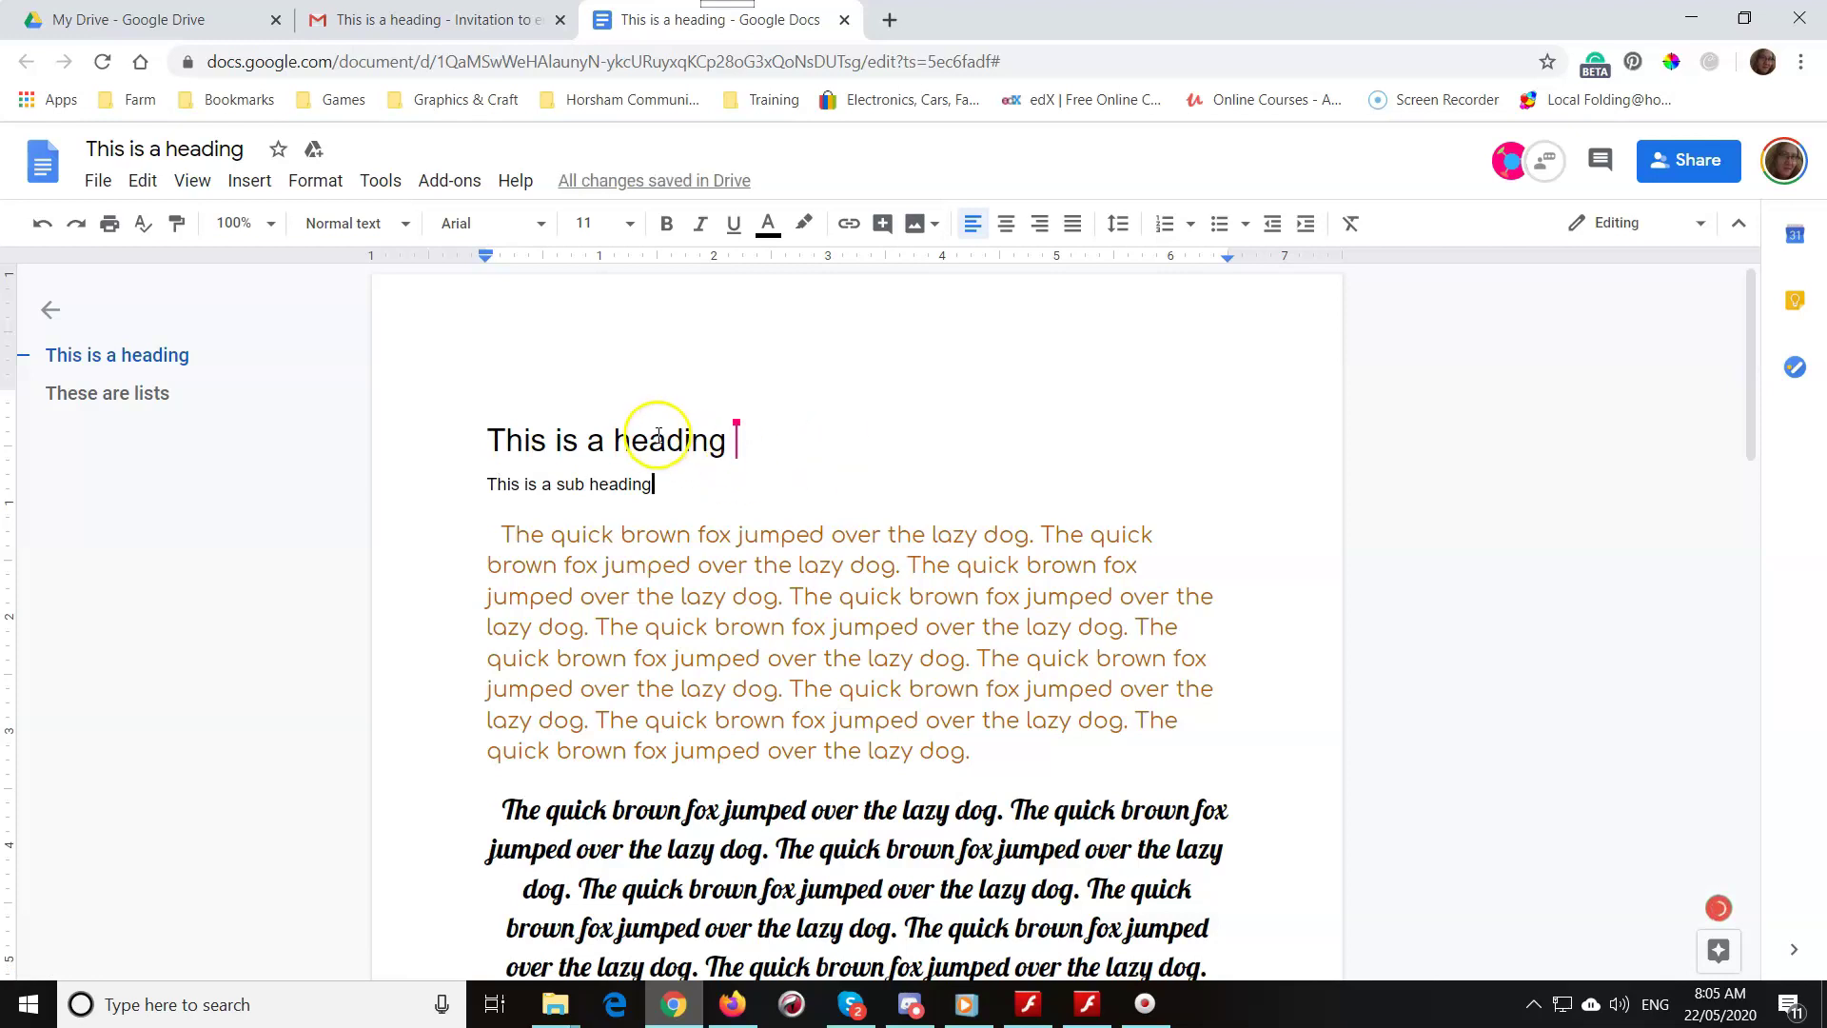
# - Format the "This is a sub heading" line as Heading 2 and accept the spelling correction "subheading"
pyautogui.click(473, 482)
pyautogui.moveTo(474, 481); pyautogui.dragTo(681, 482)
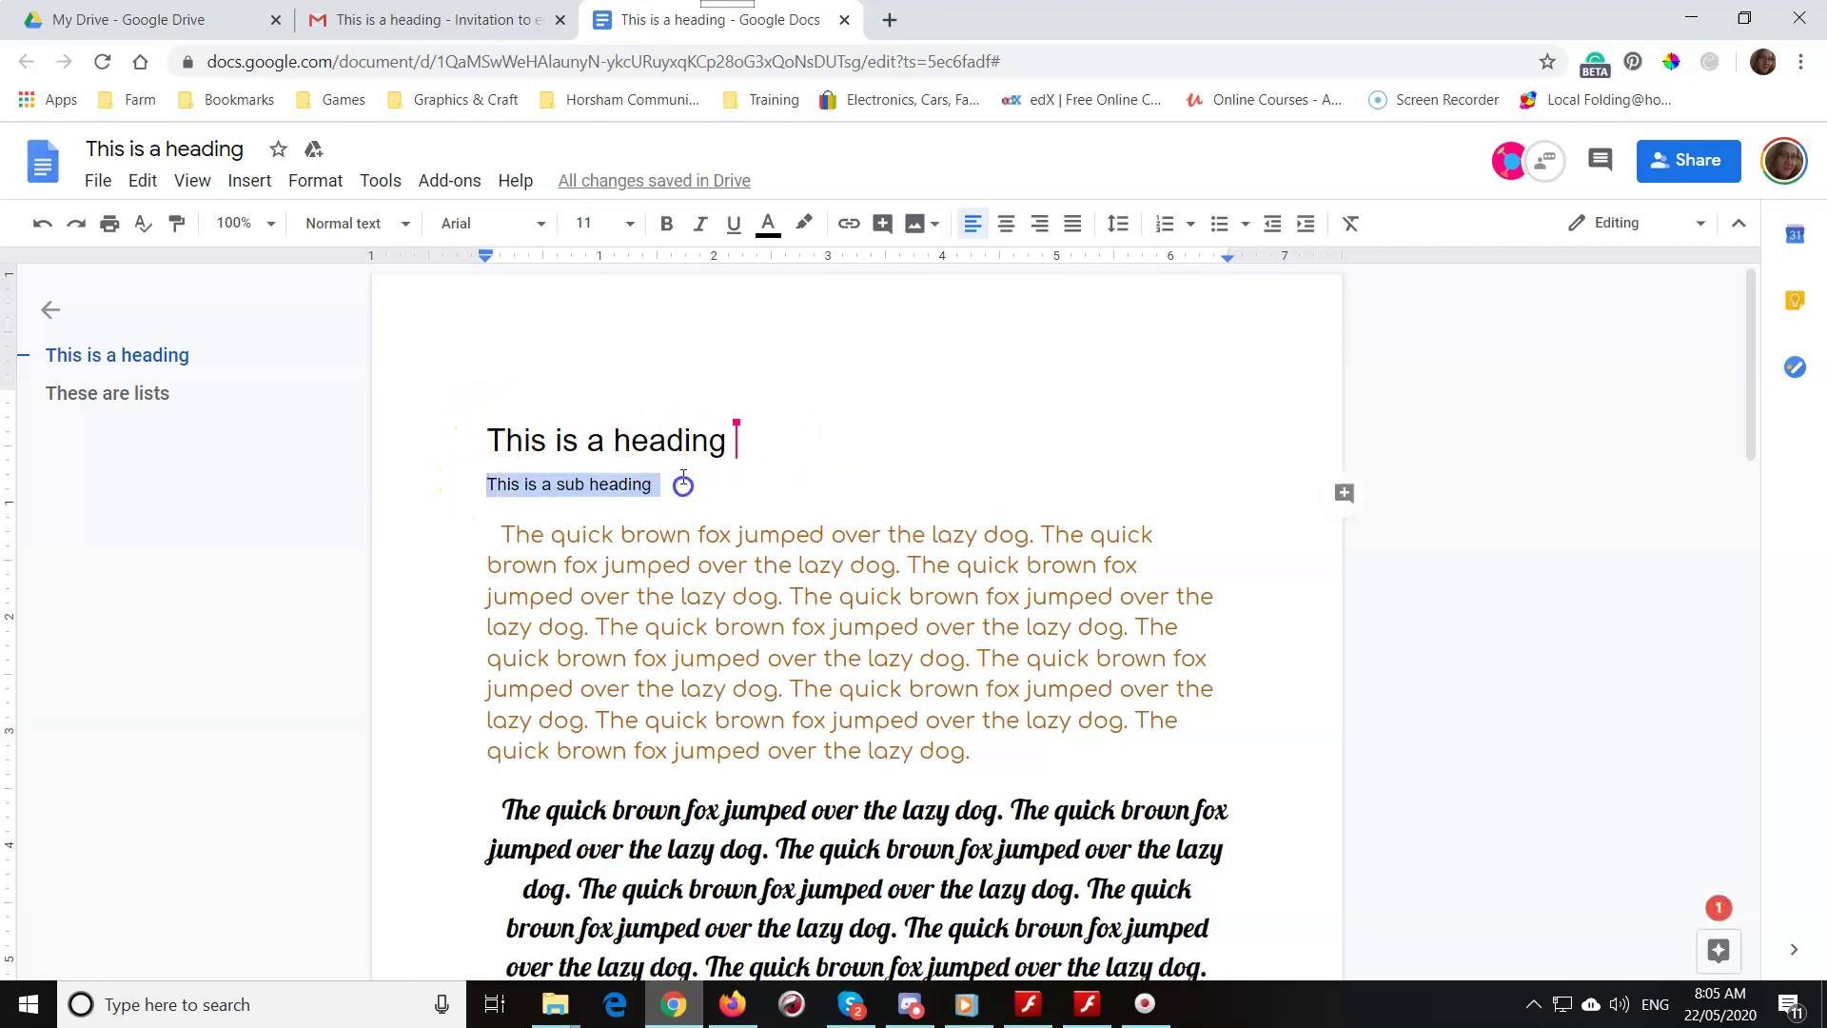
pyautogui.click(321, 228)
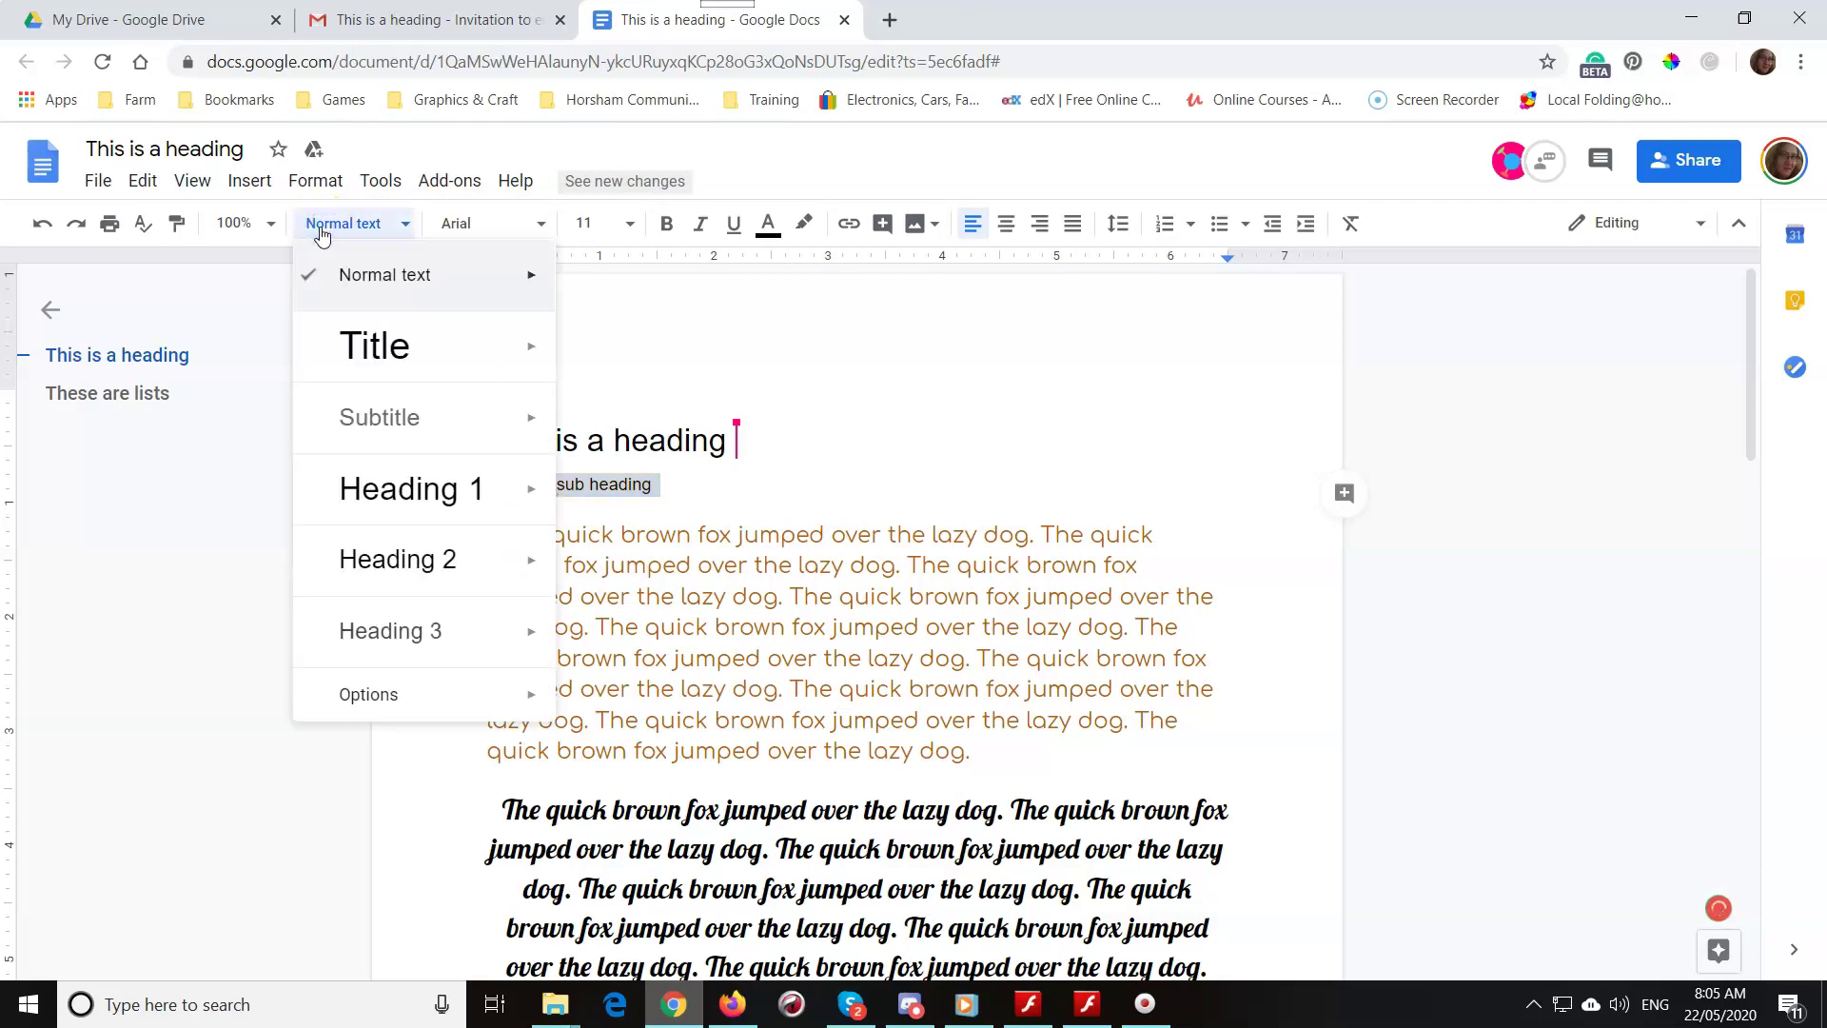
pyautogui.click(371, 563)
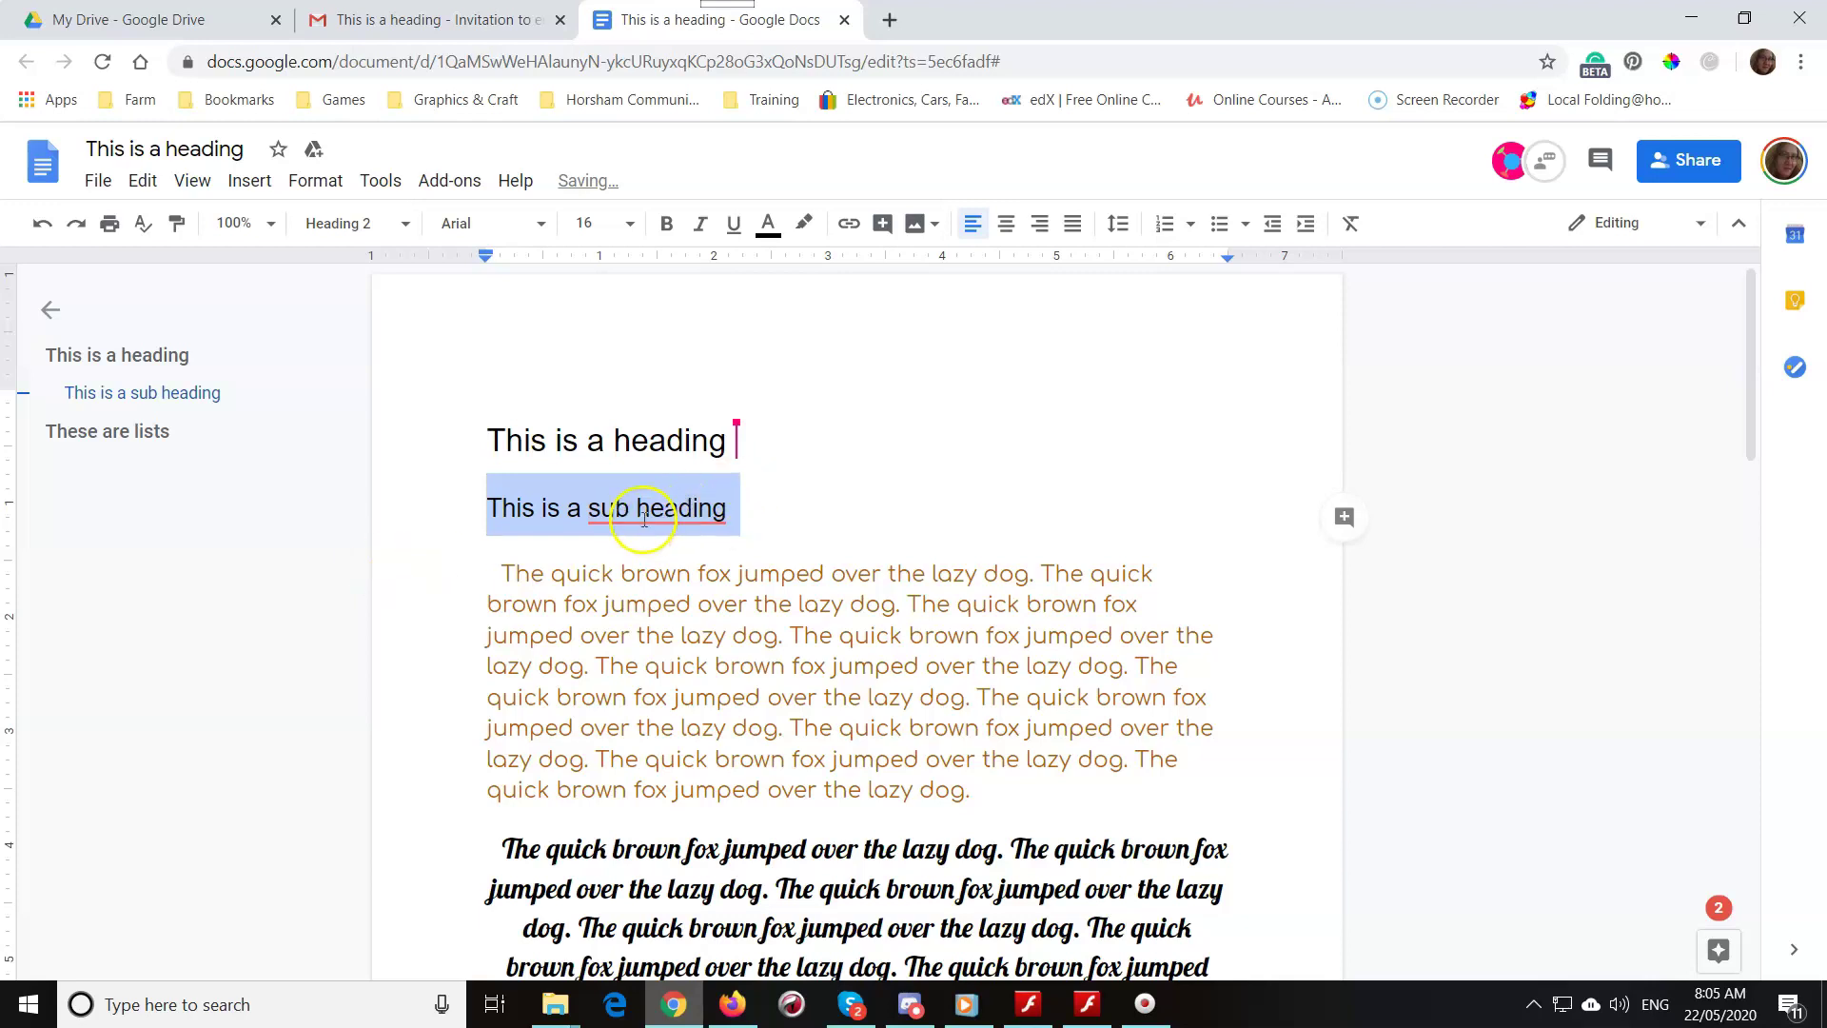
pyautogui.moveTo(671, 518)
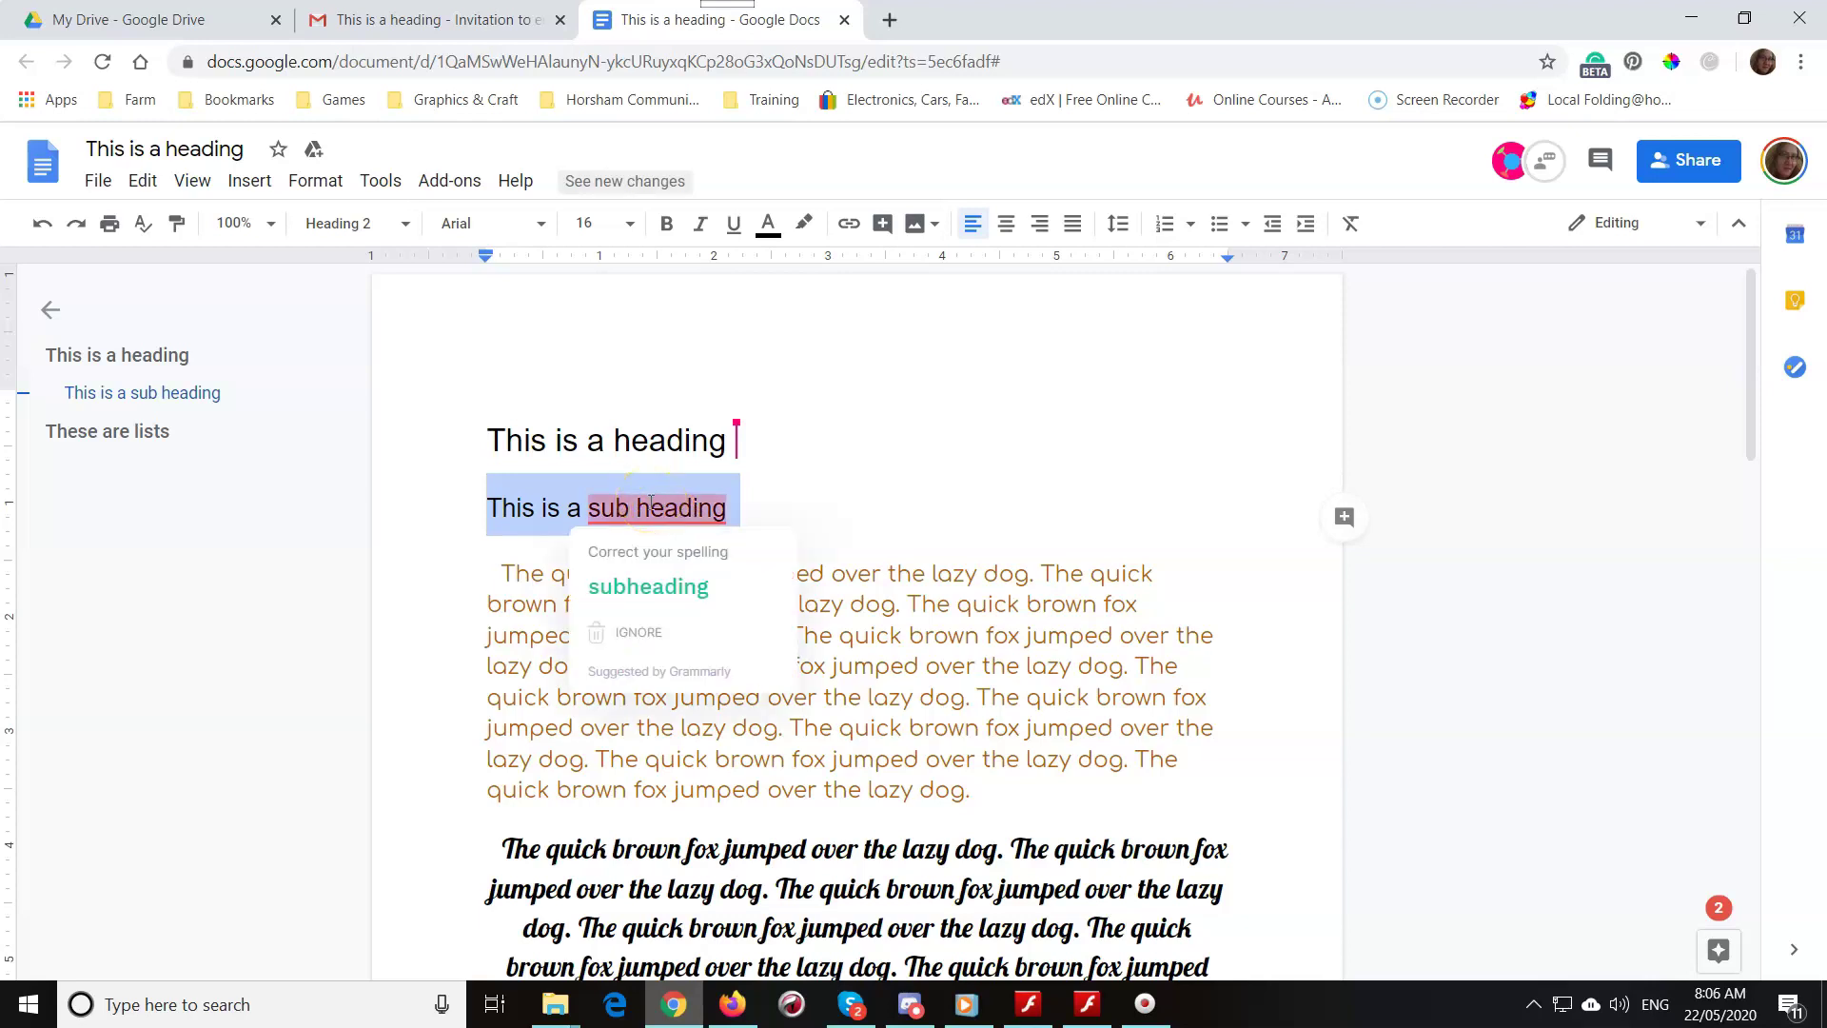
pyautogui.click(654, 585)
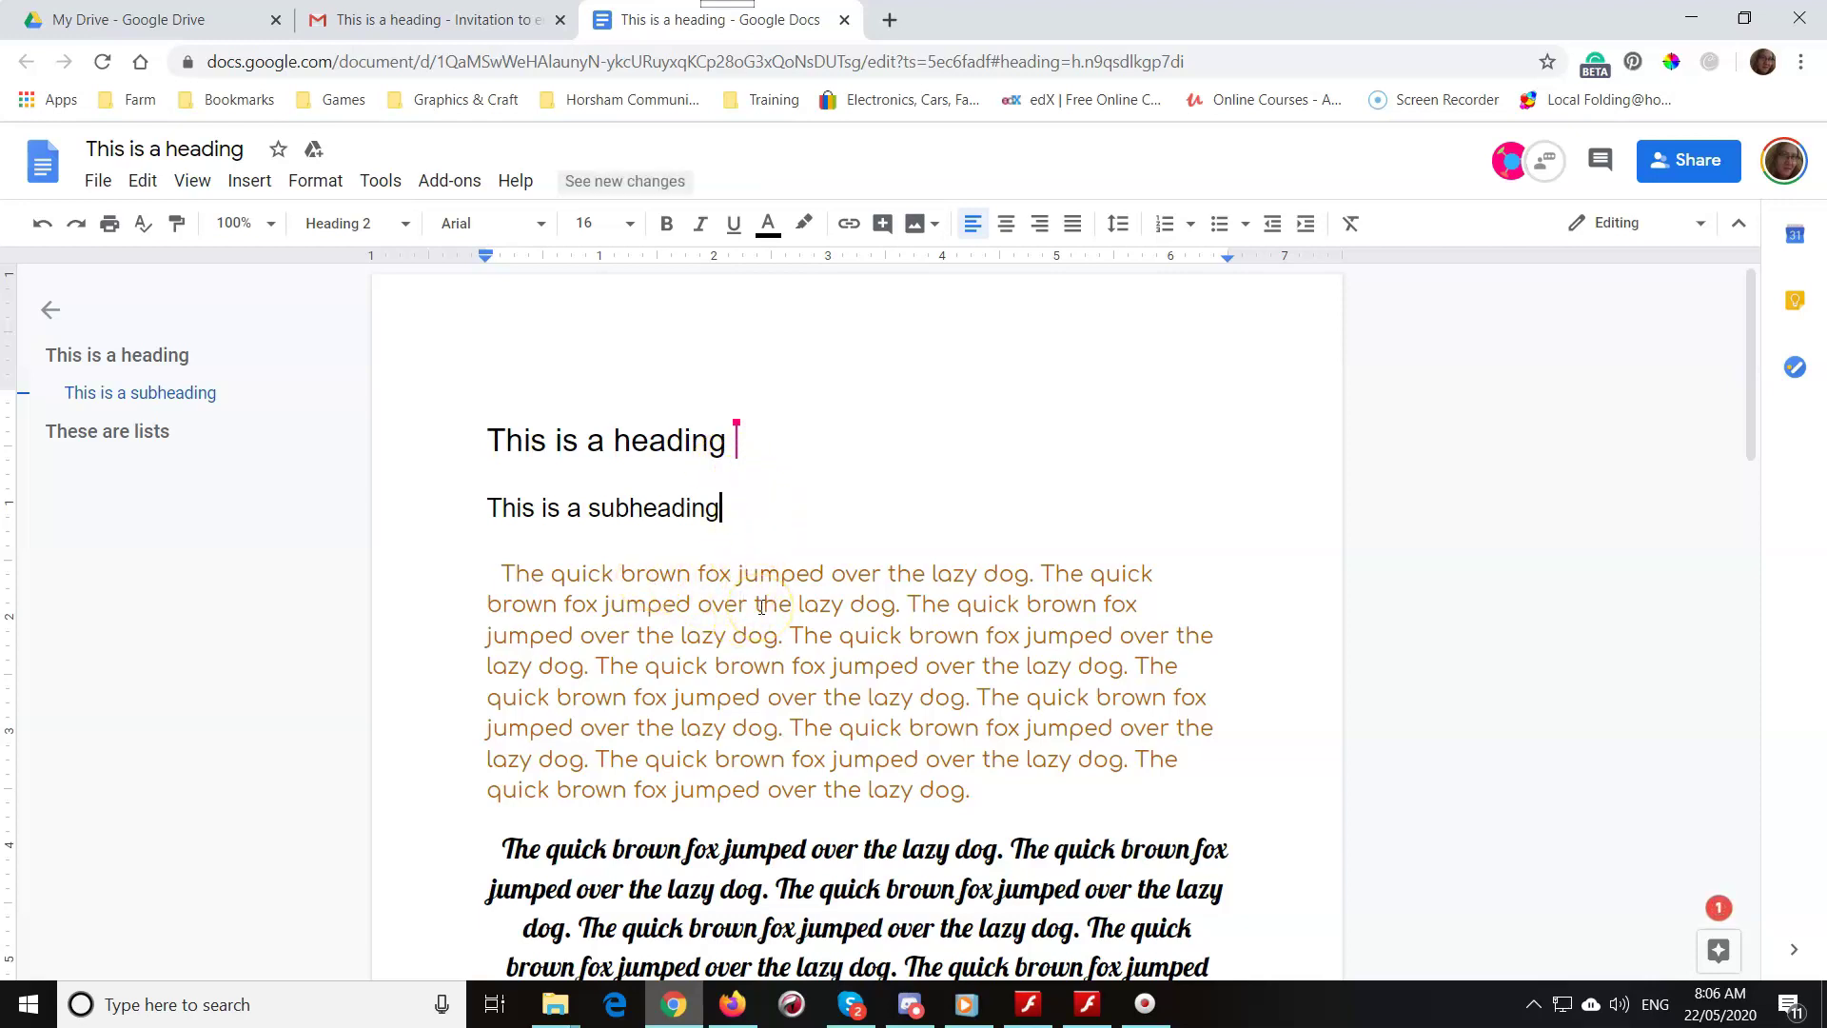
# - Check the new subheading in the owner's copy of the document in Firefox, then close the shared document in Chrome
pyautogui.click(730, 1007)
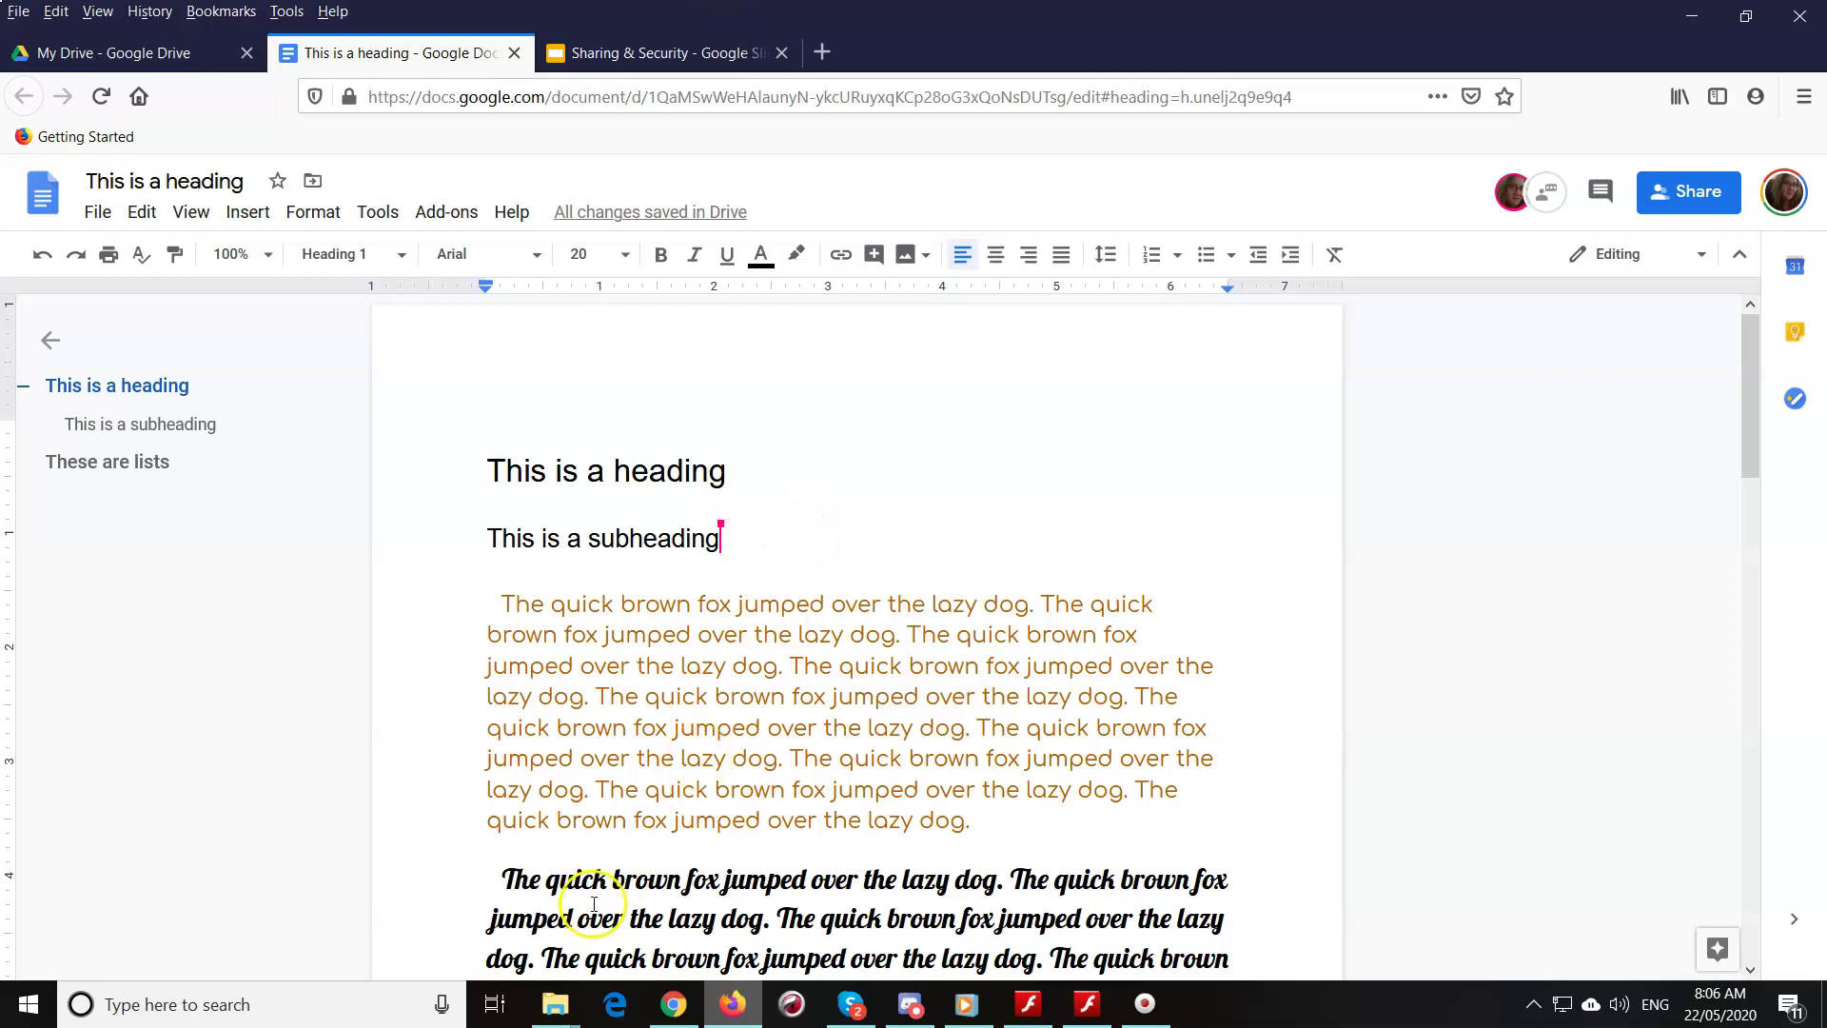
pyautogui.click(677, 1008)
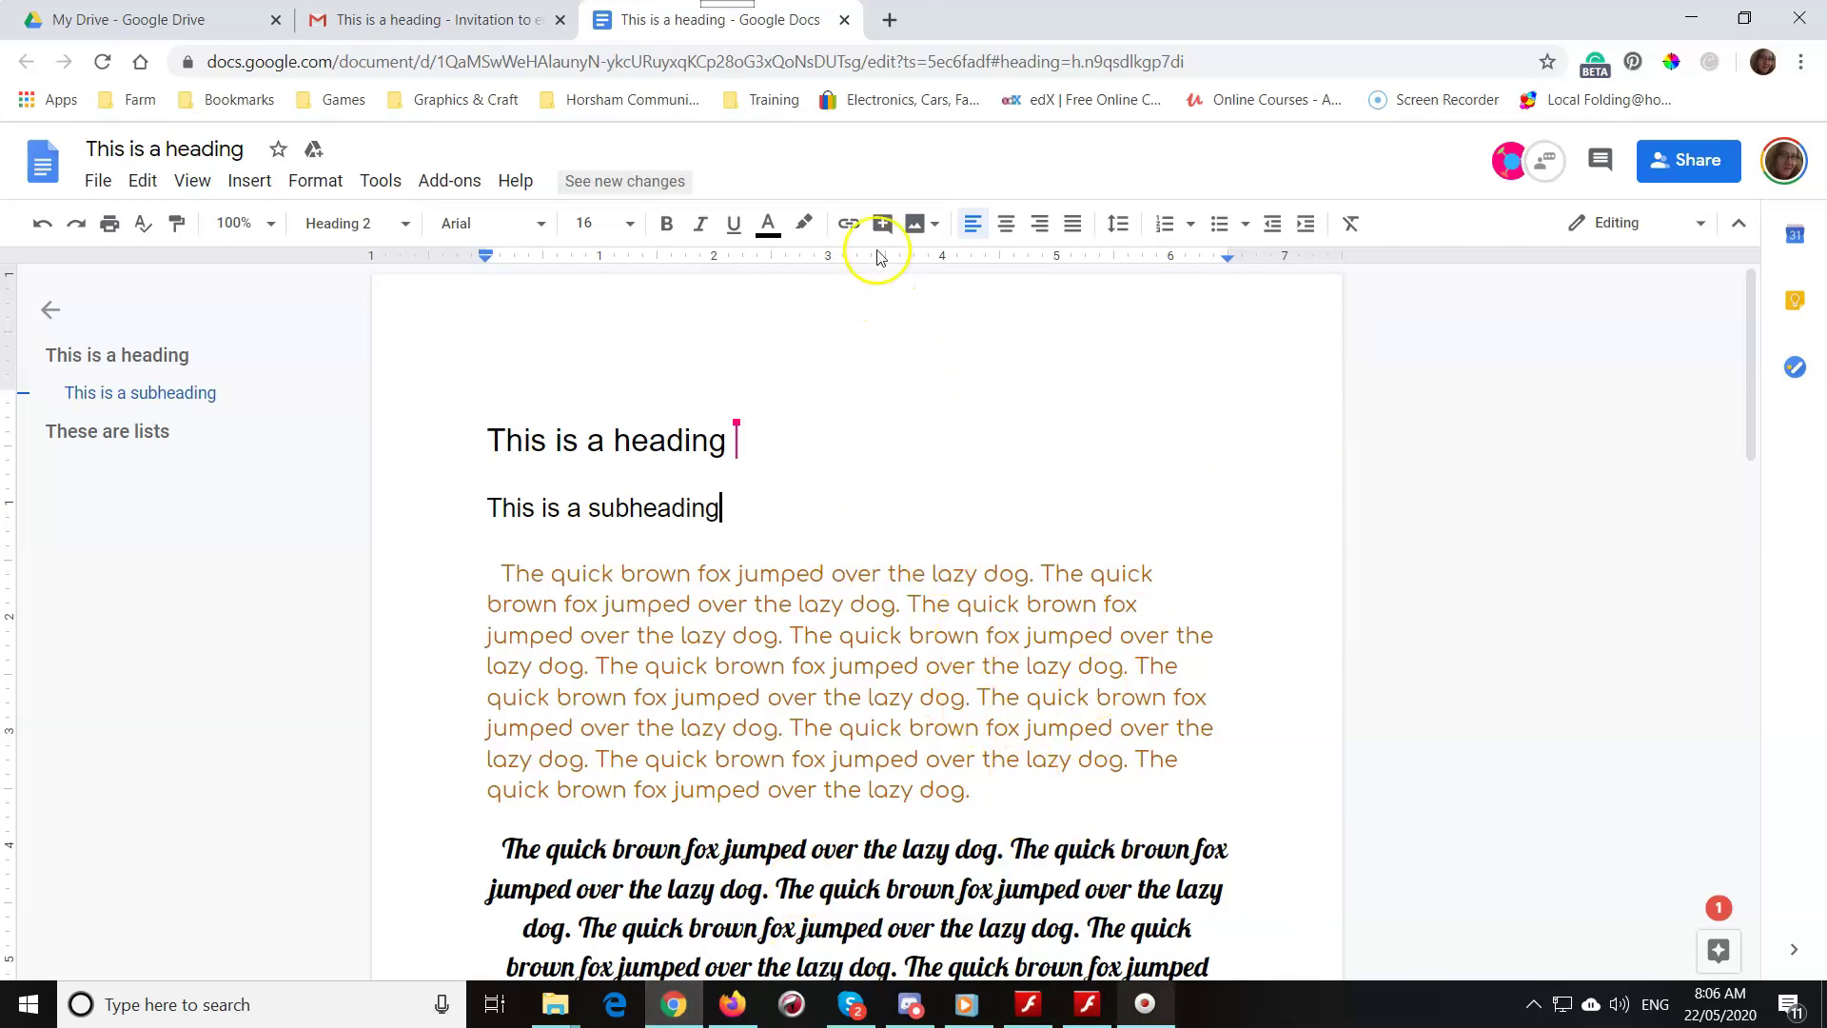
pyautogui.click(846, 20)
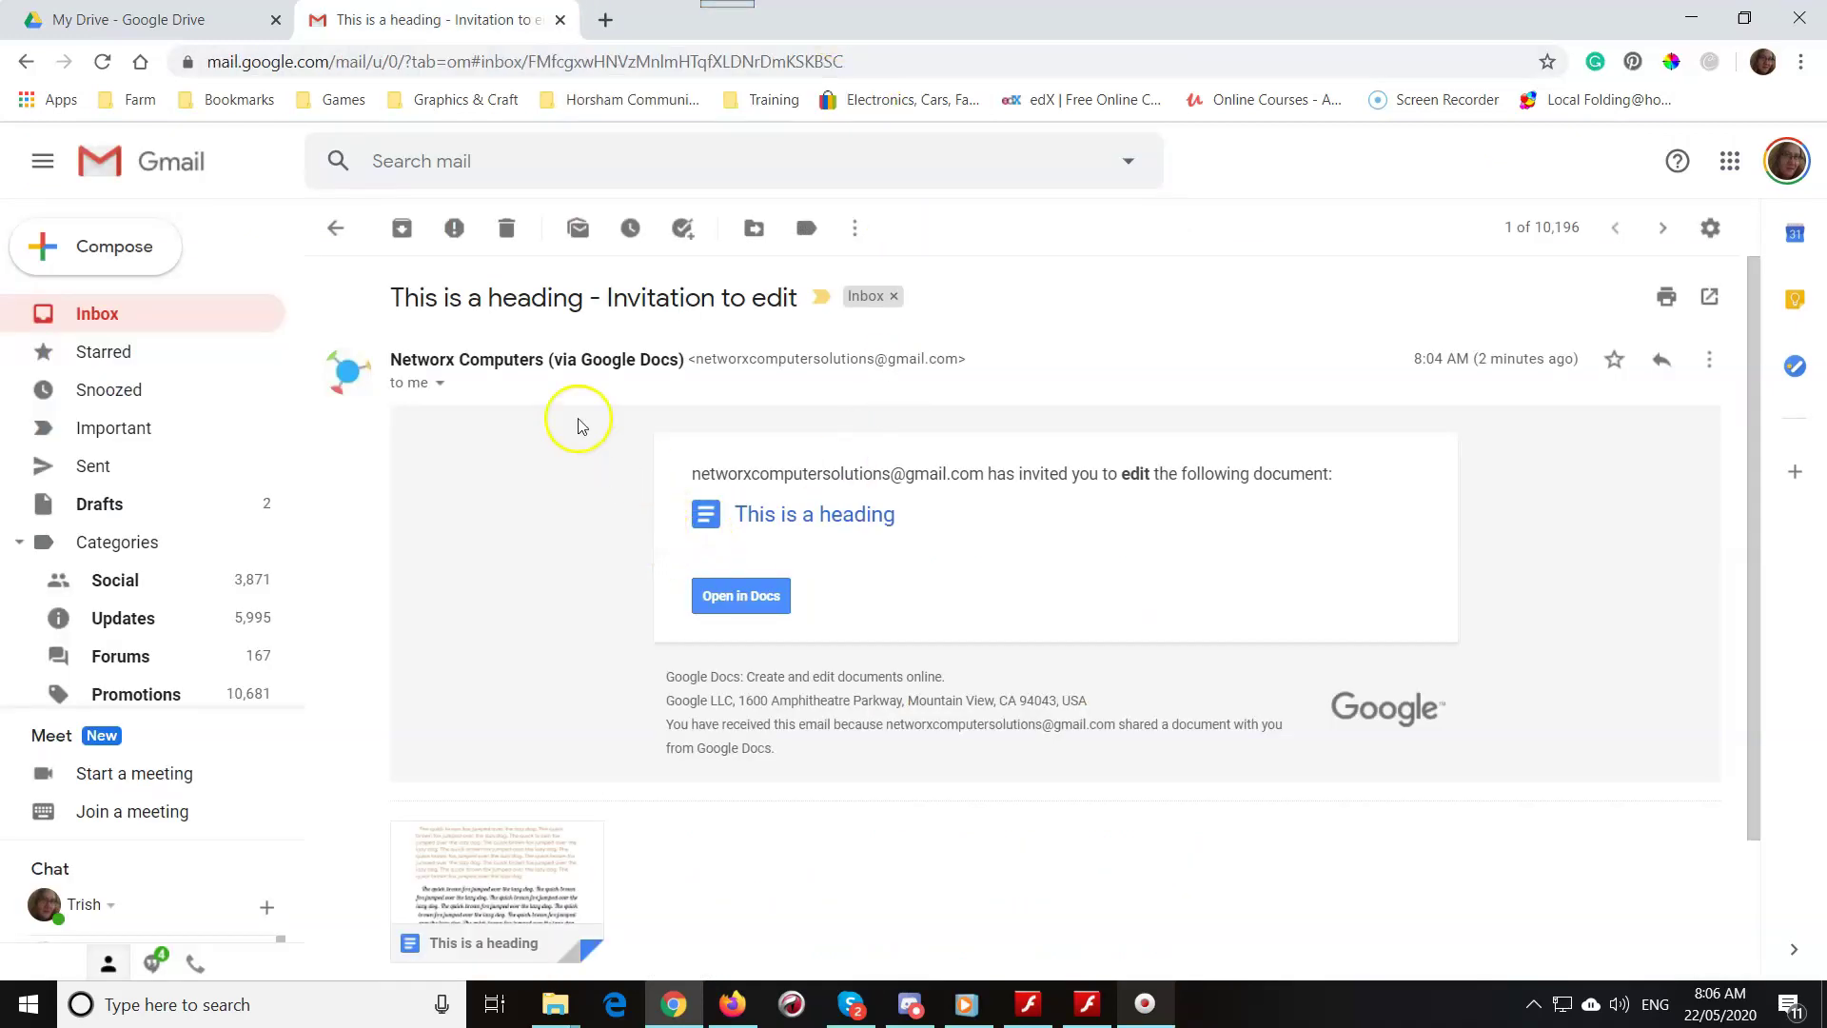
# - Open the "Shared with me" view in Google Drive and look through the files and folders shared with this account
pyautogui.click(112, 18)
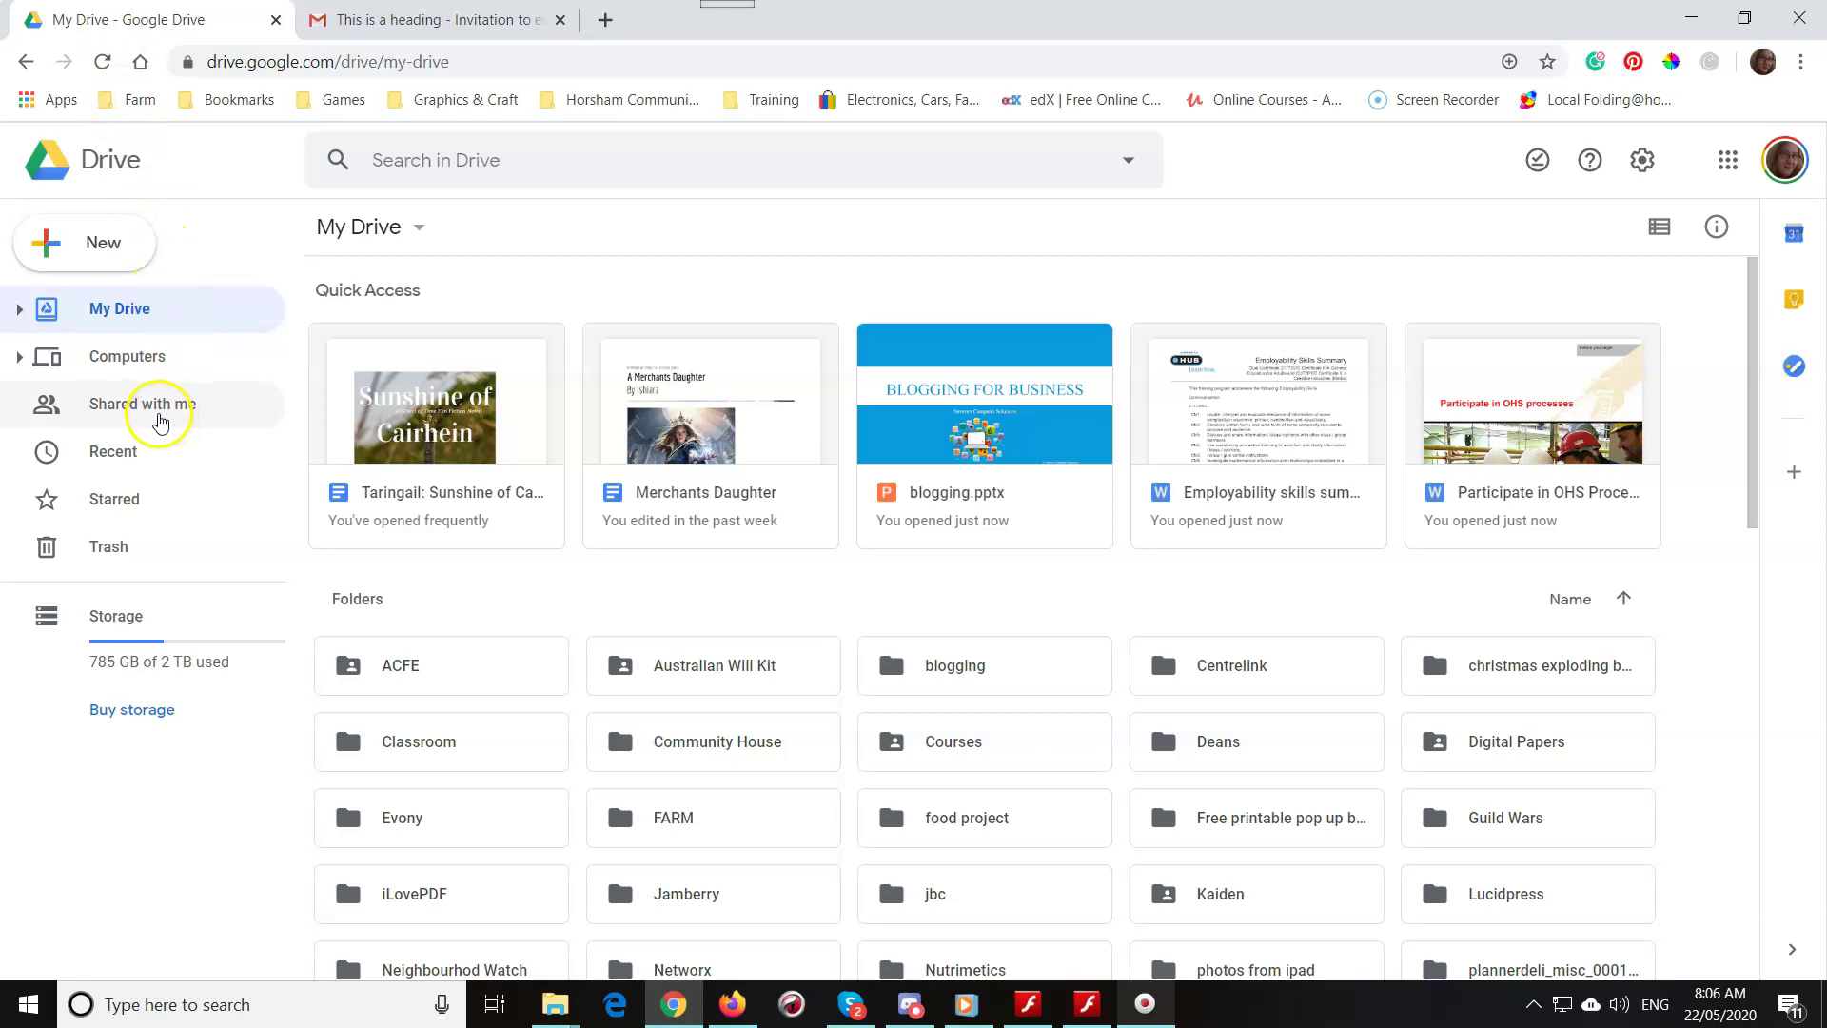
pyautogui.click(159, 420)
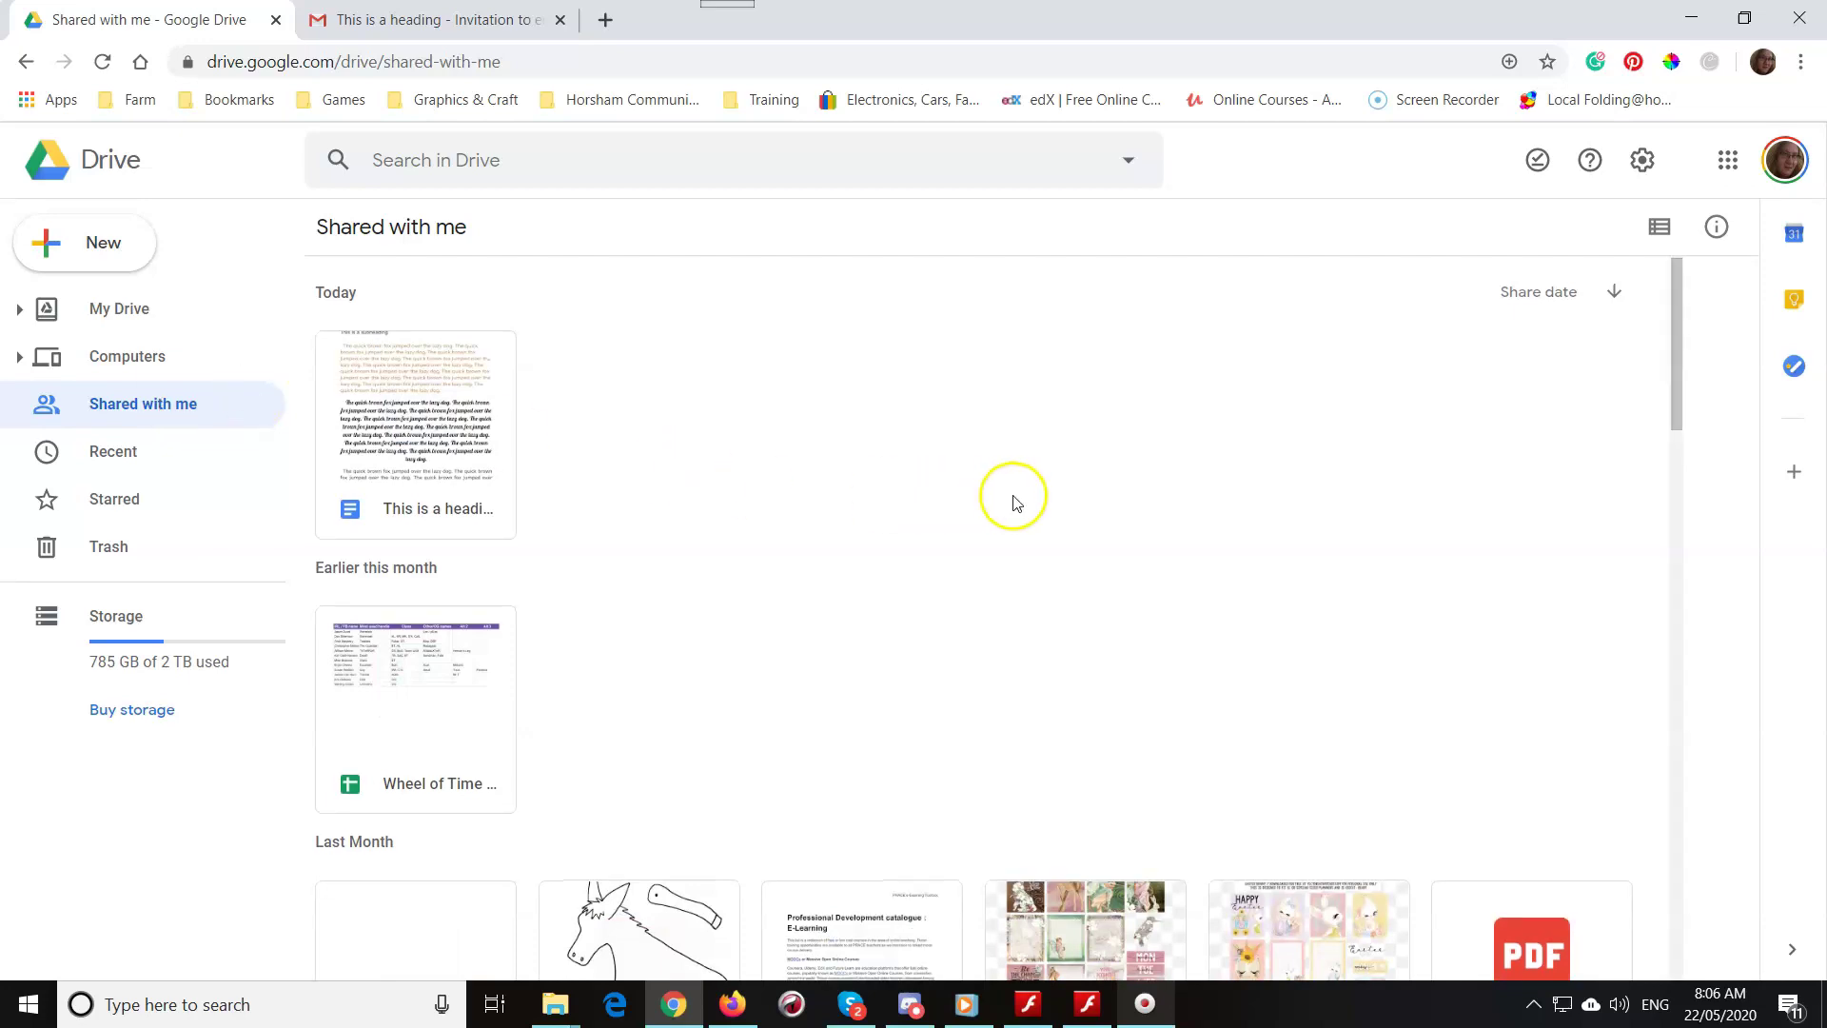
pyautogui.scroll(-9, 1012, 498)
pyautogui.scroll(-6, 1008, 493)
pyautogui.scroll(16, 1001, 483)
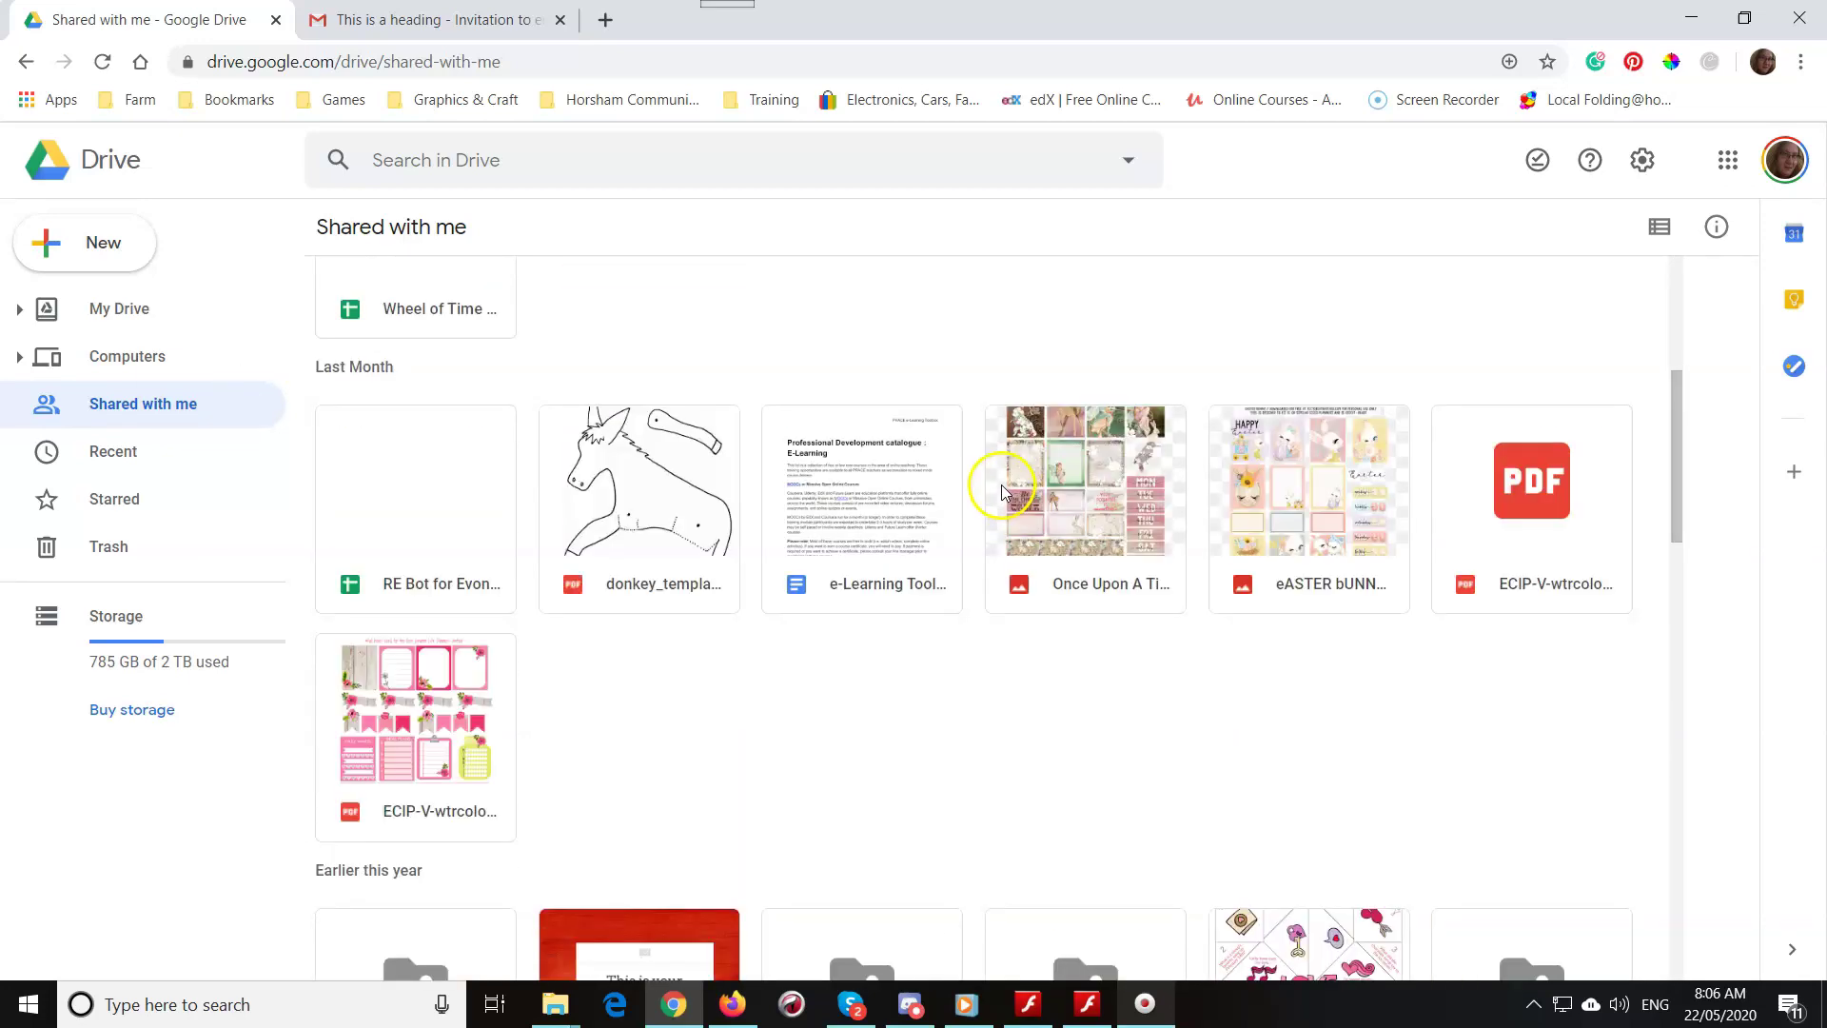
pyautogui.scroll(-3, 904, 443)
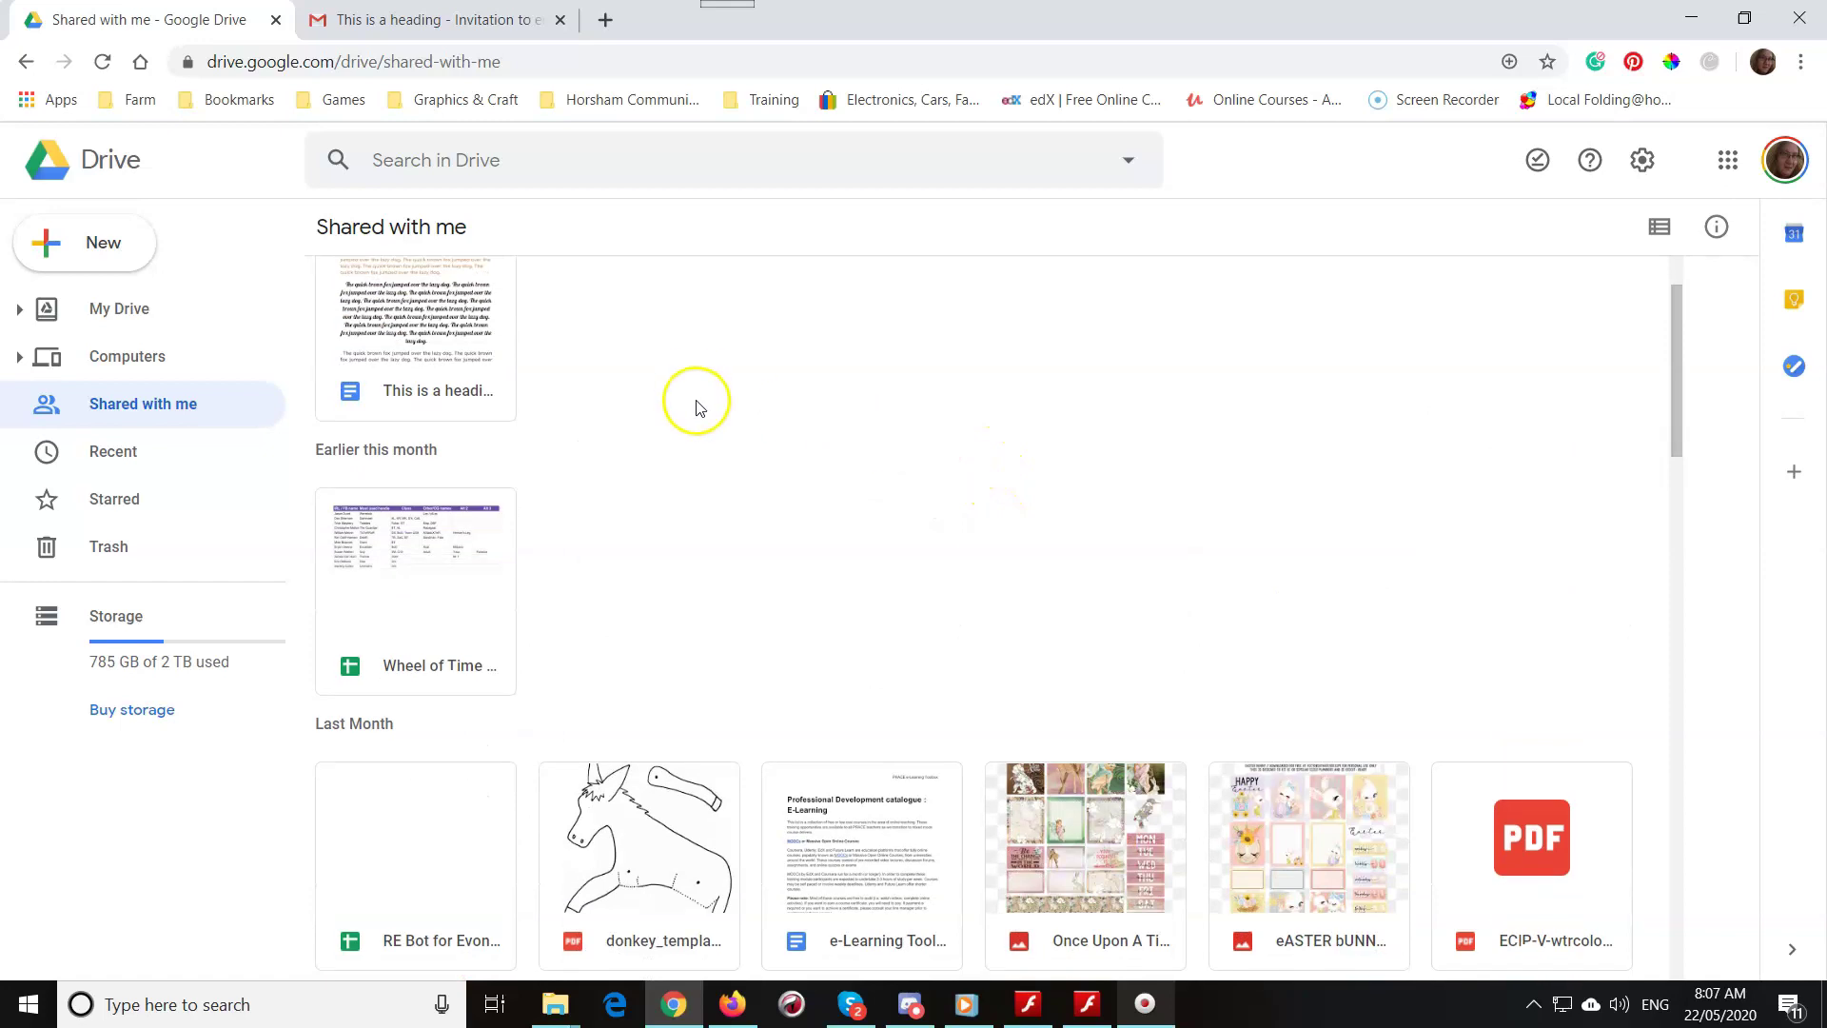
pyautogui.scroll(3, 697, 404)
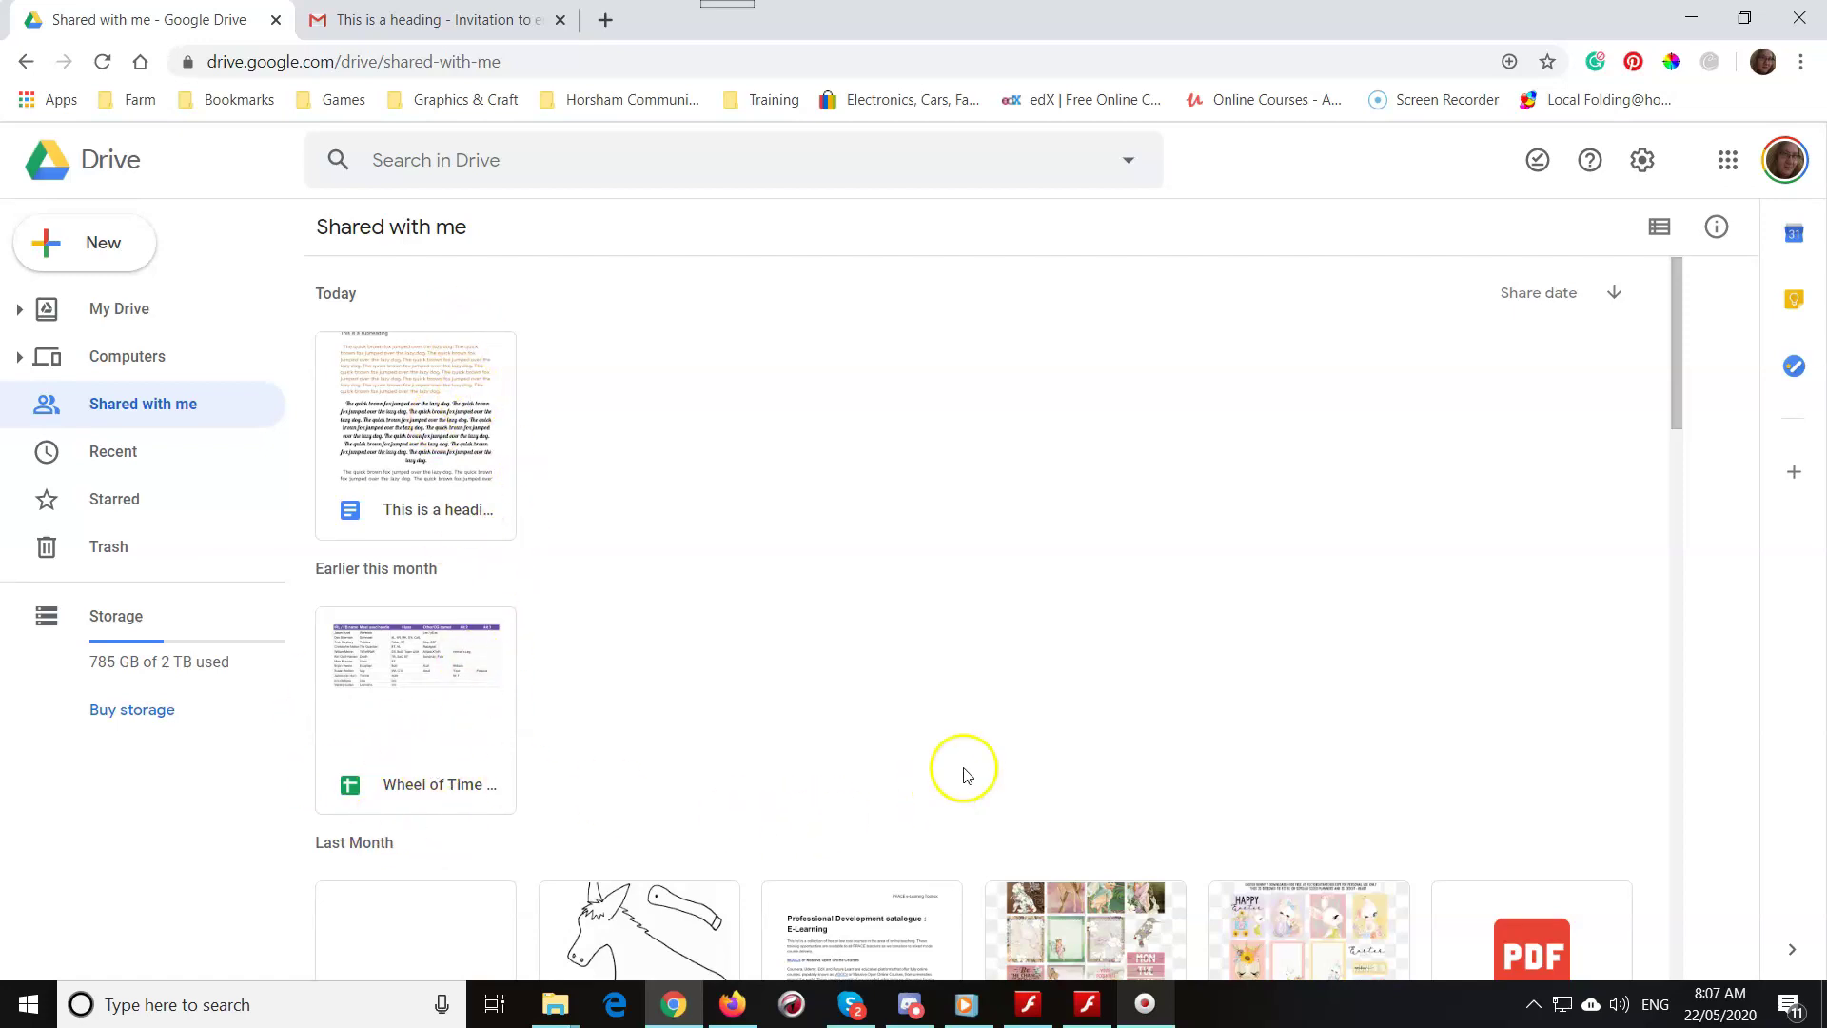
pyautogui.scroll(-2, 965, 761)
pyautogui.scroll(-6, 970, 762)
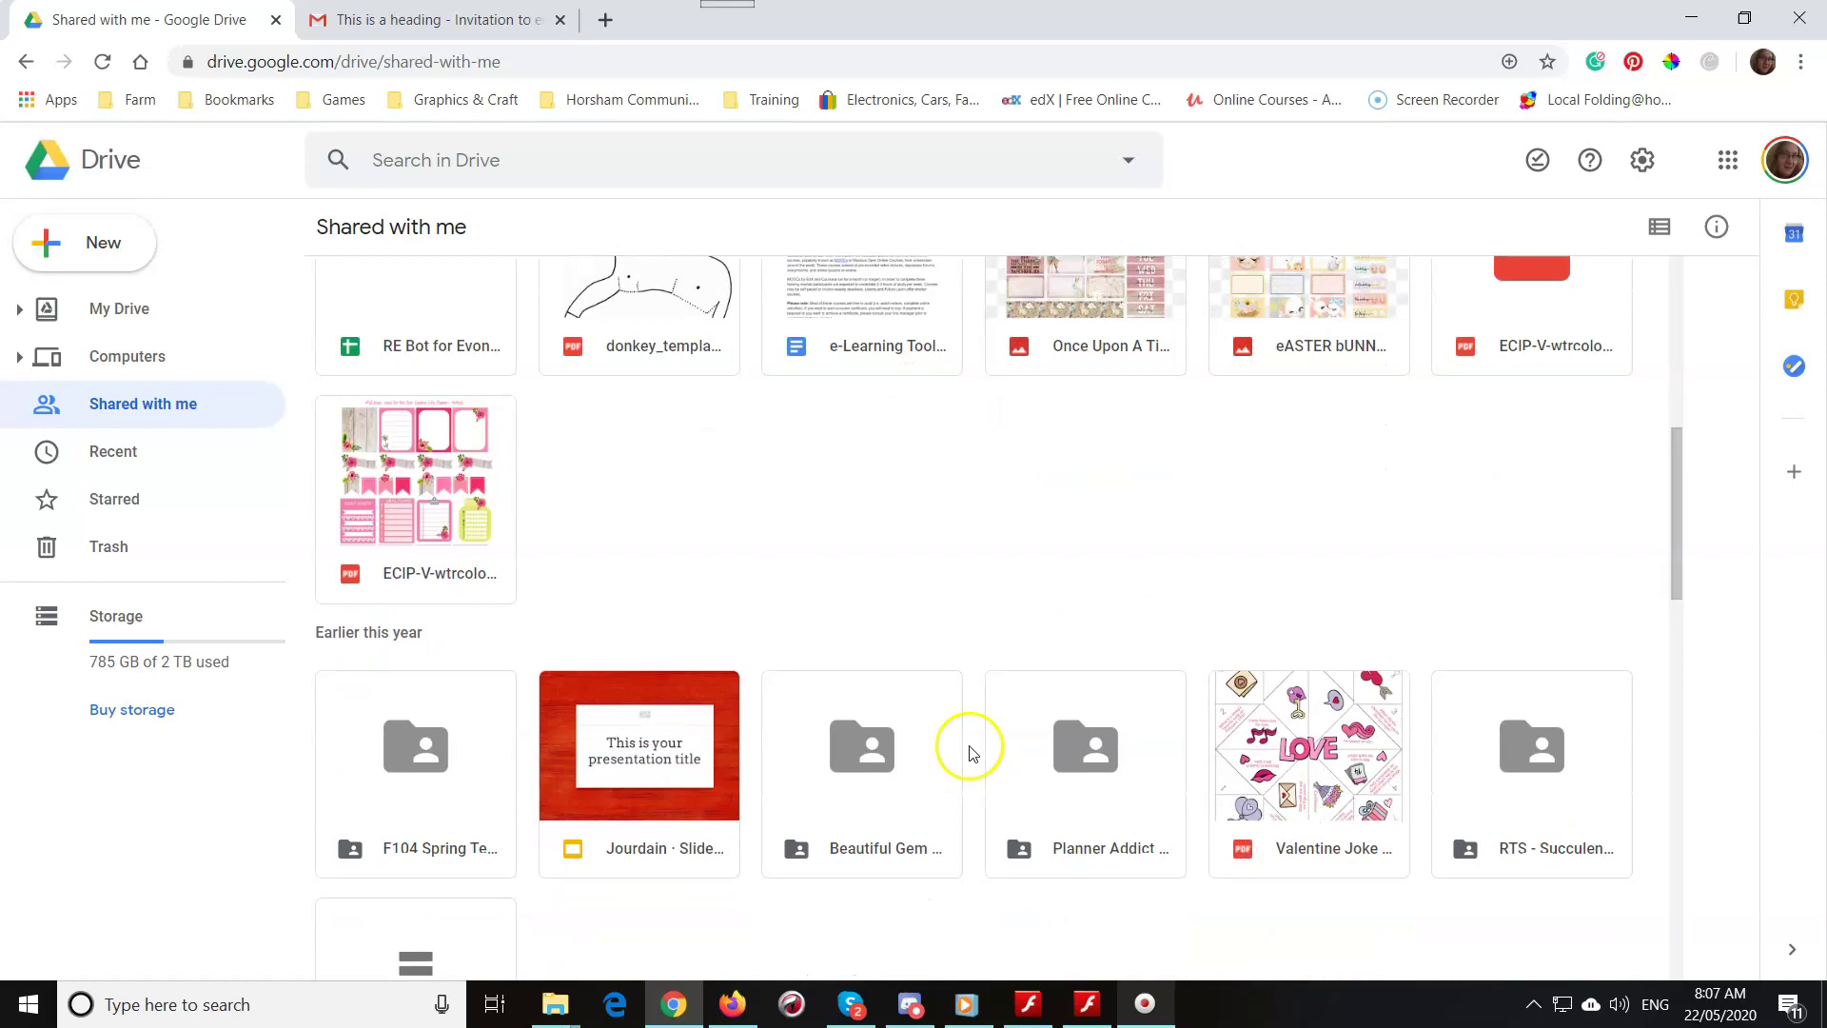
pyautogui.scroll(-3, 969, 752)
pyautogui.scroll(10, 967, 746)
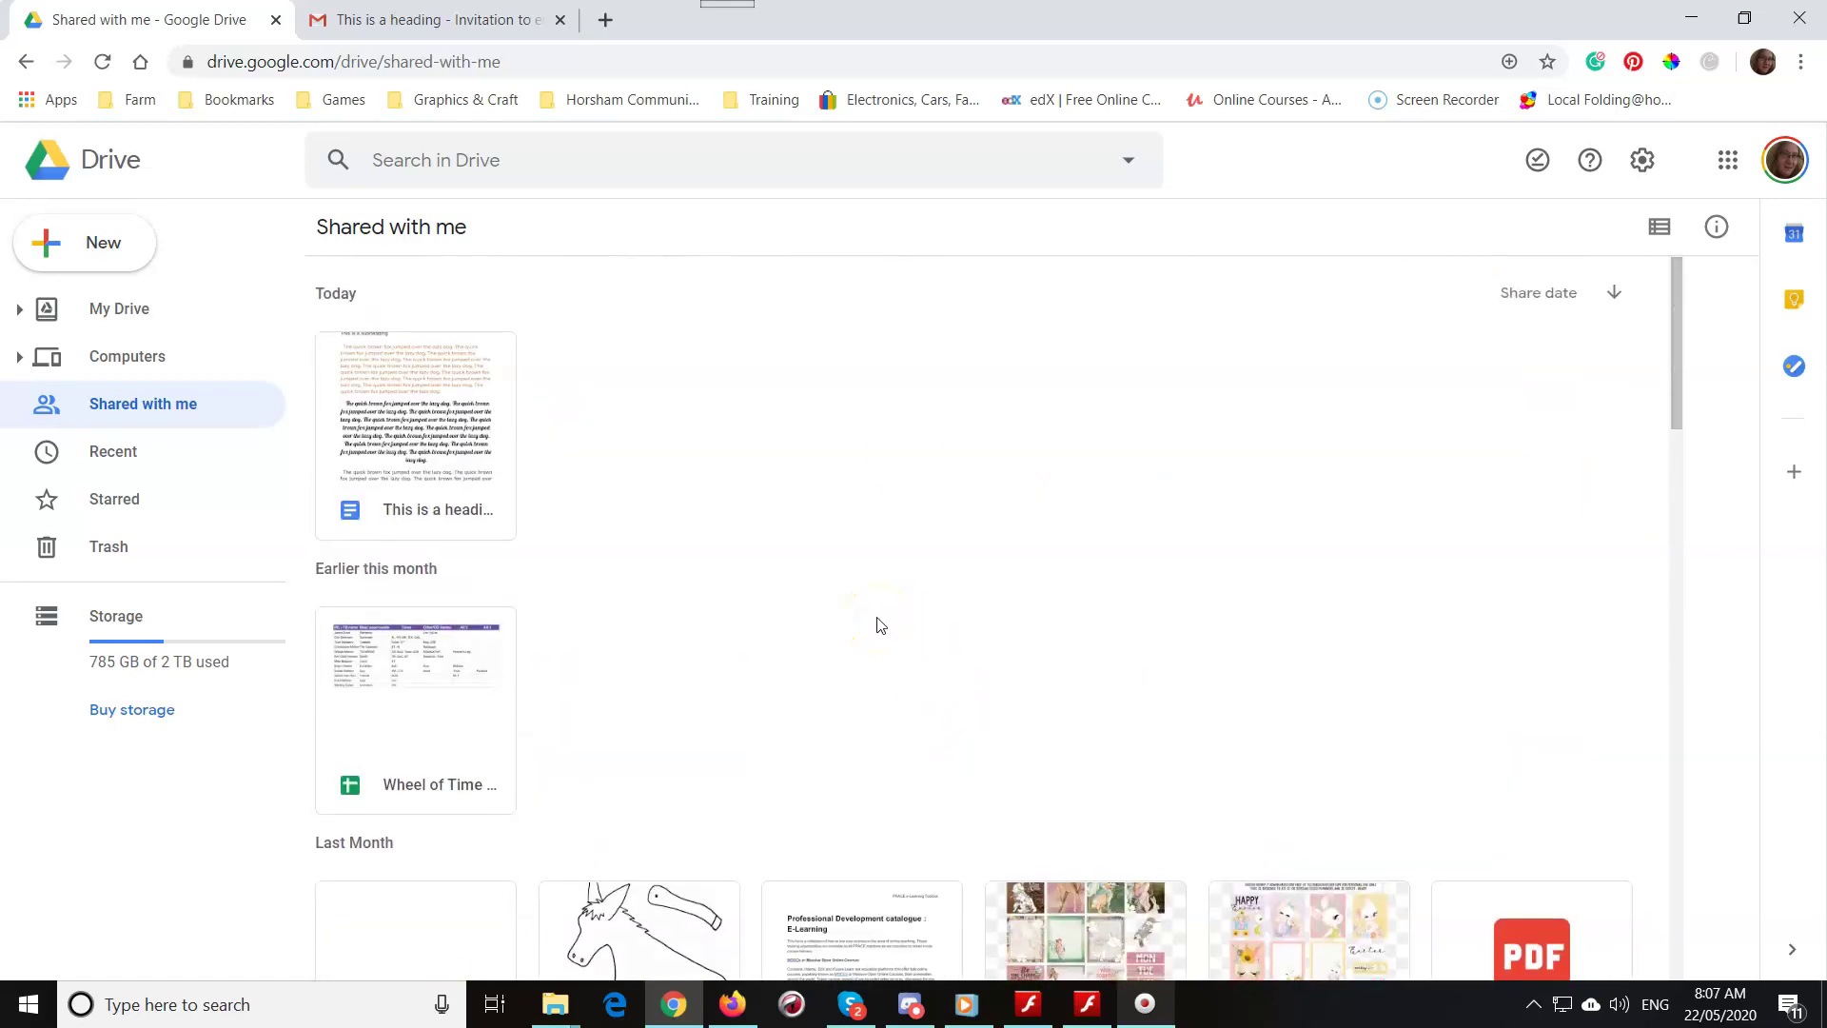
# - Switch to Firefox and bring up the "Sharing & Security" presentation in Google Slides
pyautogui.click(734, 1005)
pyautogui.click(657, 52)
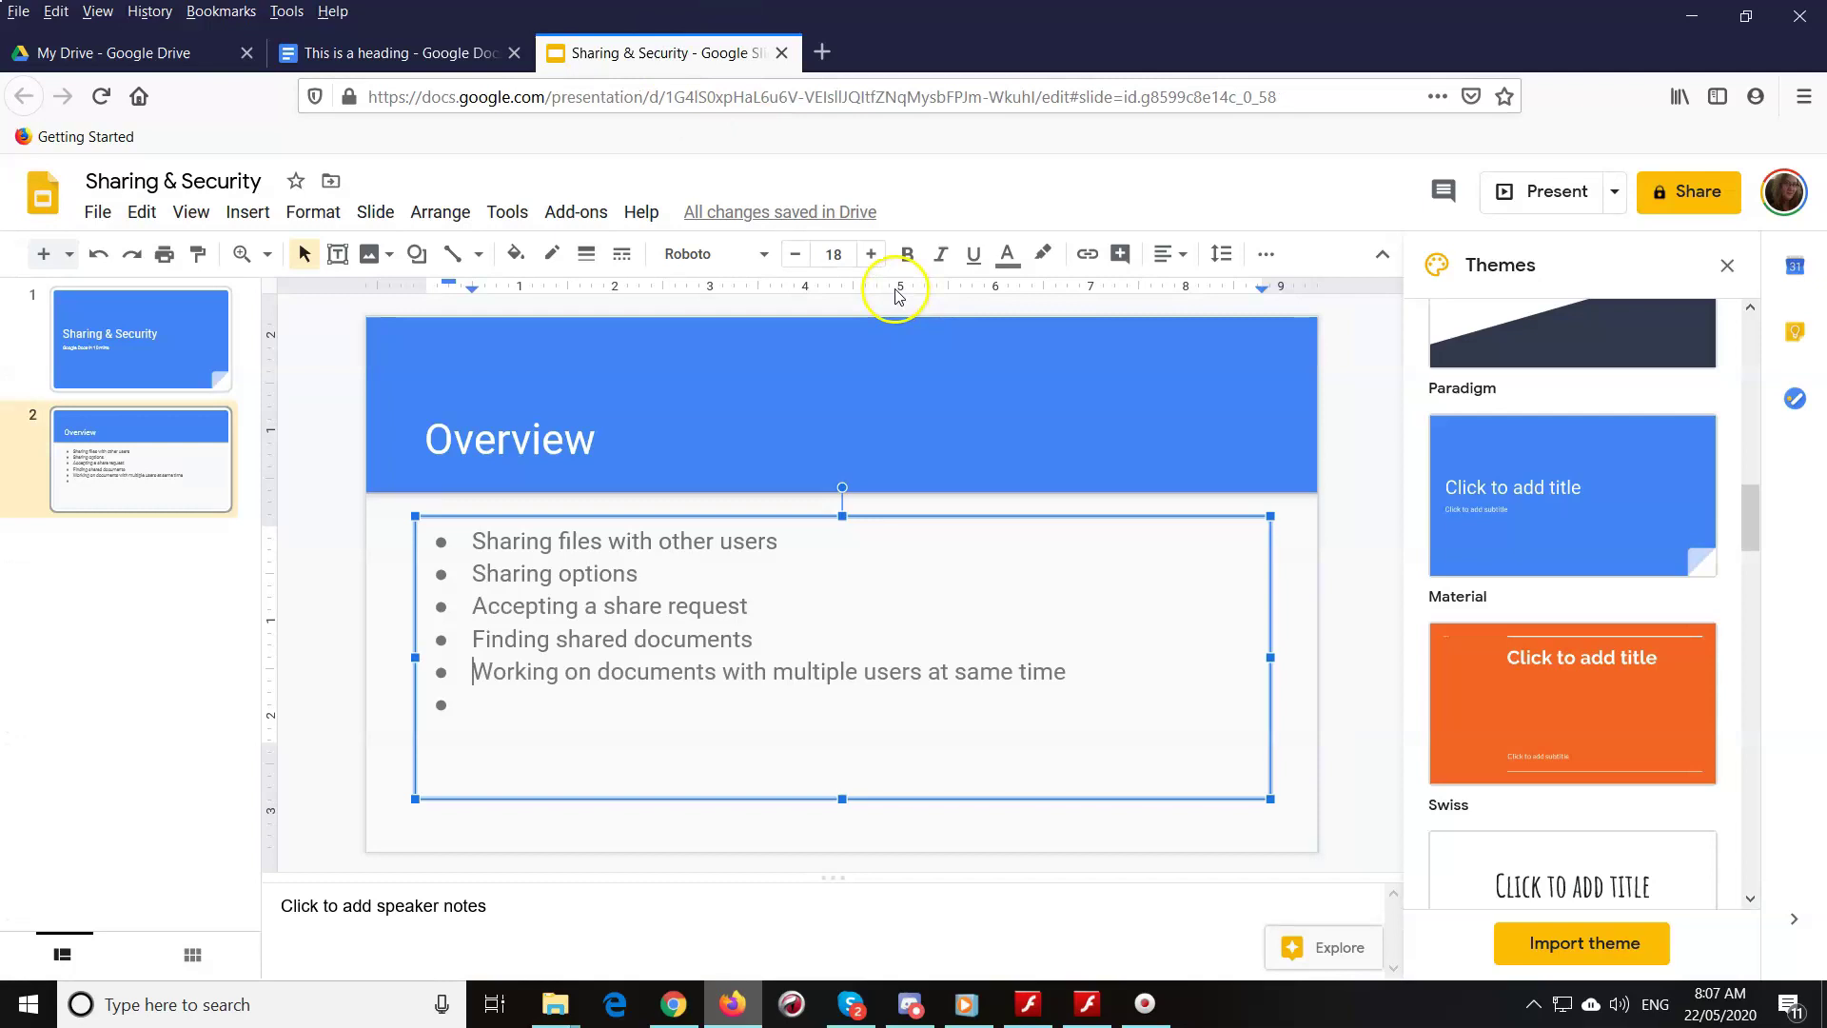